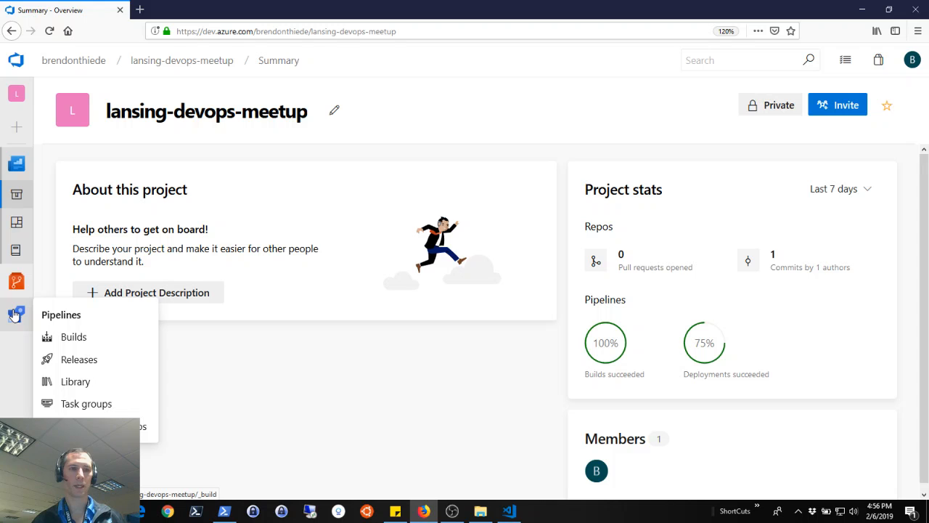
- Open the Hands-on Workshop - CD release pipeline for editing and view the dev stage's properties
{"action": "left_click", "coordinate": [76, 363]}
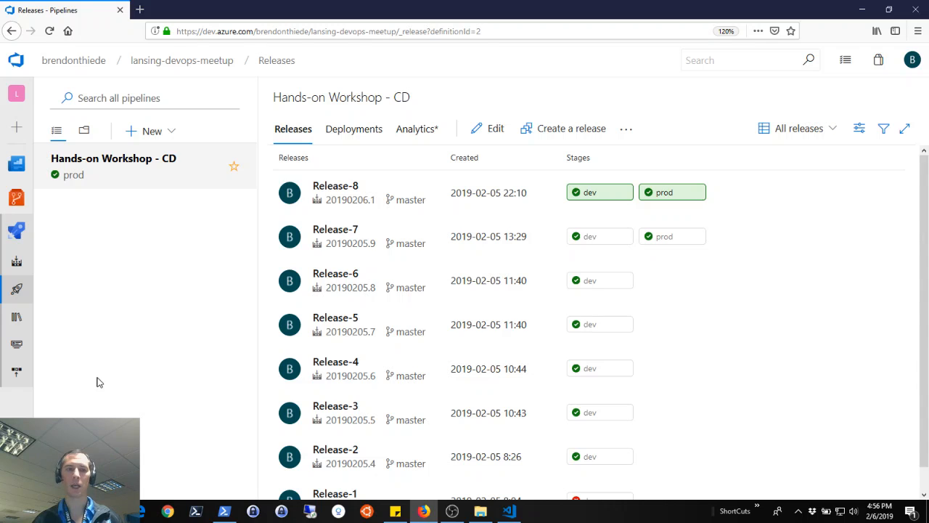
{"action": "left_click", "coordinate": [178, 134]}
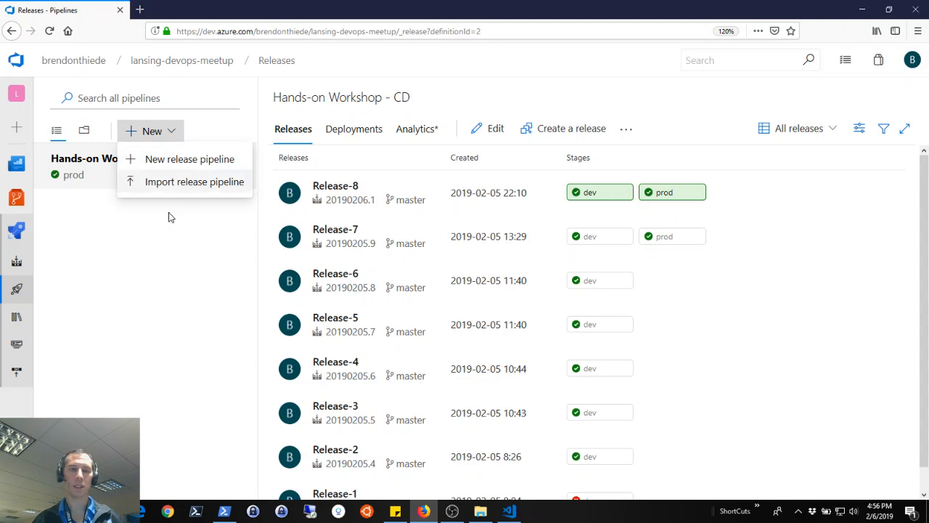
{"action": "left_click", "coordinate": [154, 257]}
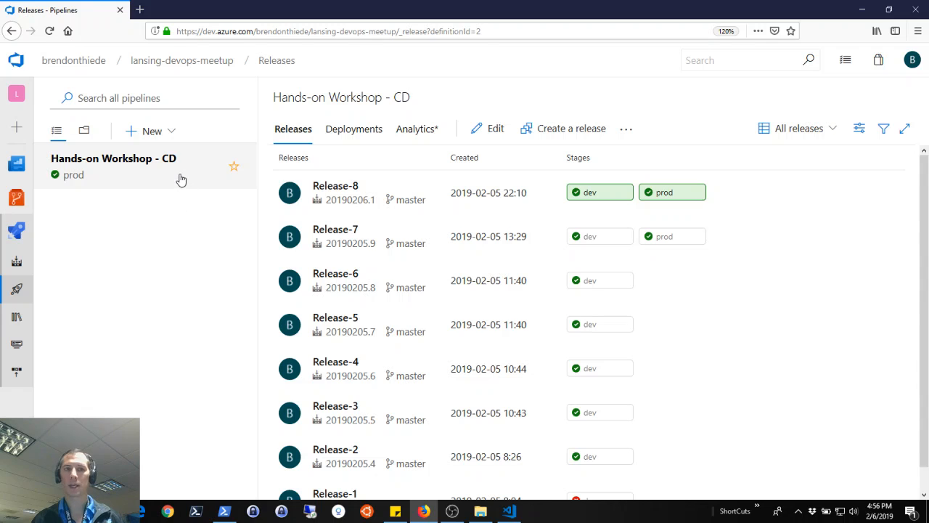
{"action": "left_click", "coordinate": [492, 130]}
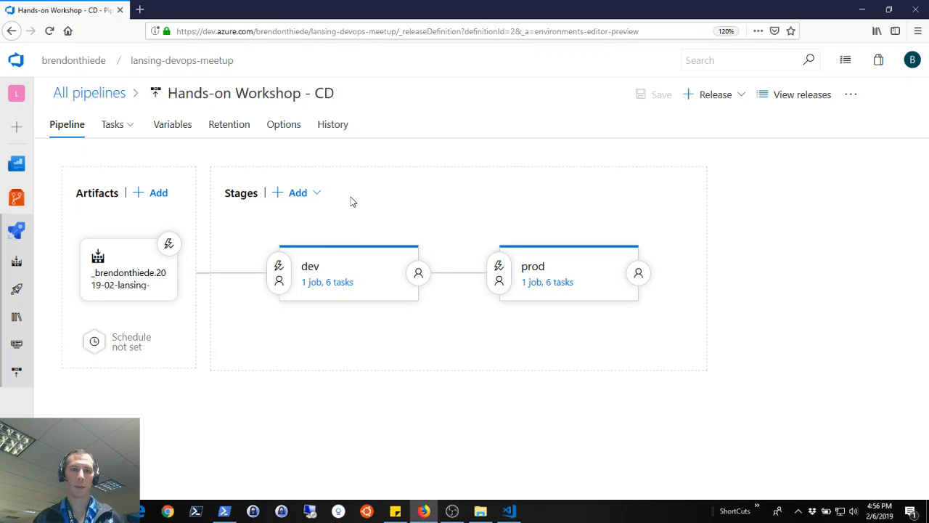
{"action": "left_click", "coordinate": [313, 269]}
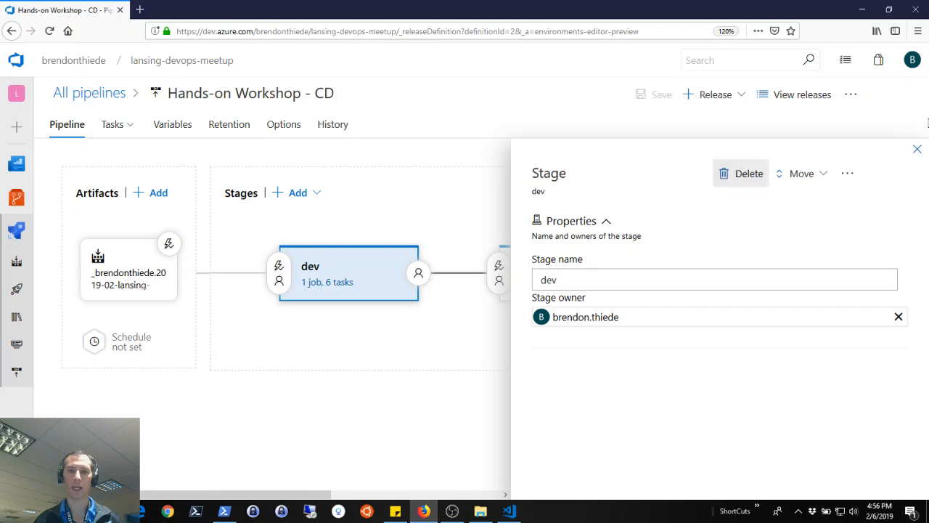
{"action": "left_click", "coordinate": [918, 151]}
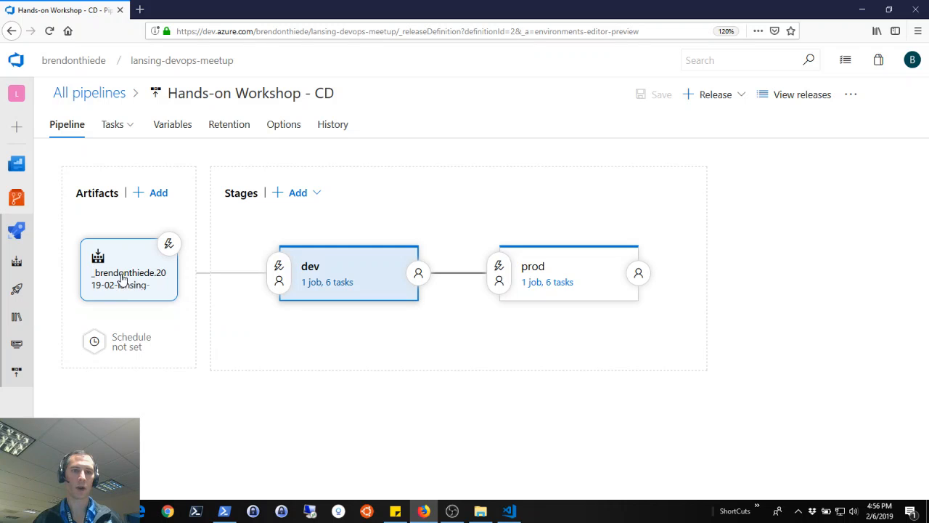
{"action": "left_click", "coordinate": [155, 194]}
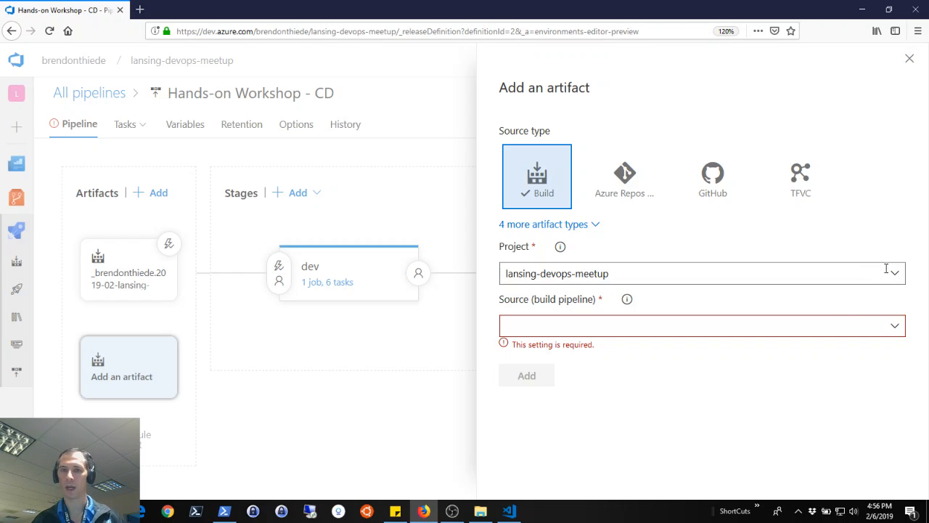
{"action": "left_click", "coordinate": [895, 326]}
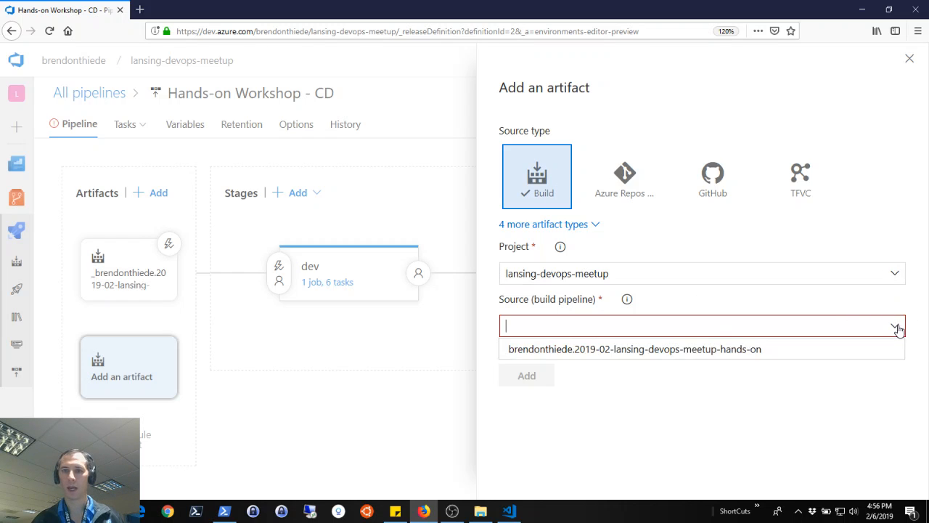
{"action": "left_click", "coordinate": [657, 349]}
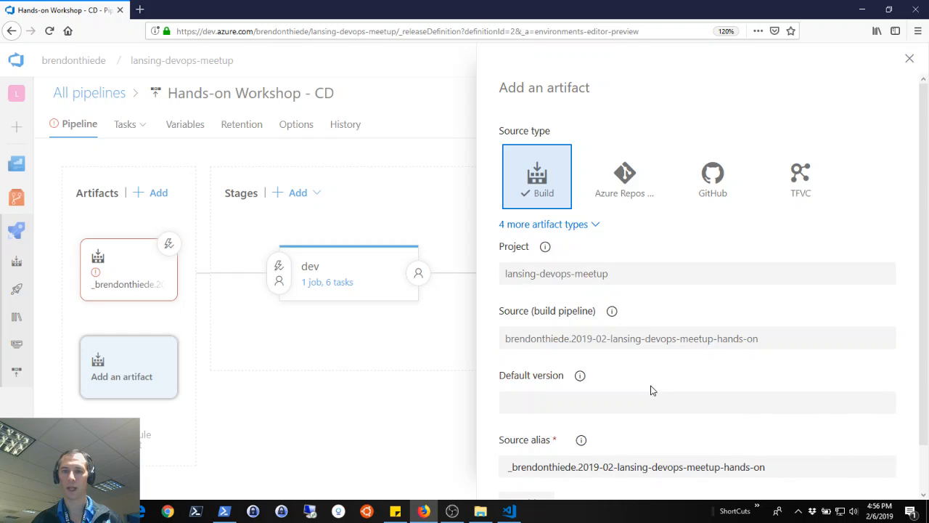
{"action": "scroll", "coordinate": [703, 366], "scroll_direction": "down", "scroll_amount": 1}
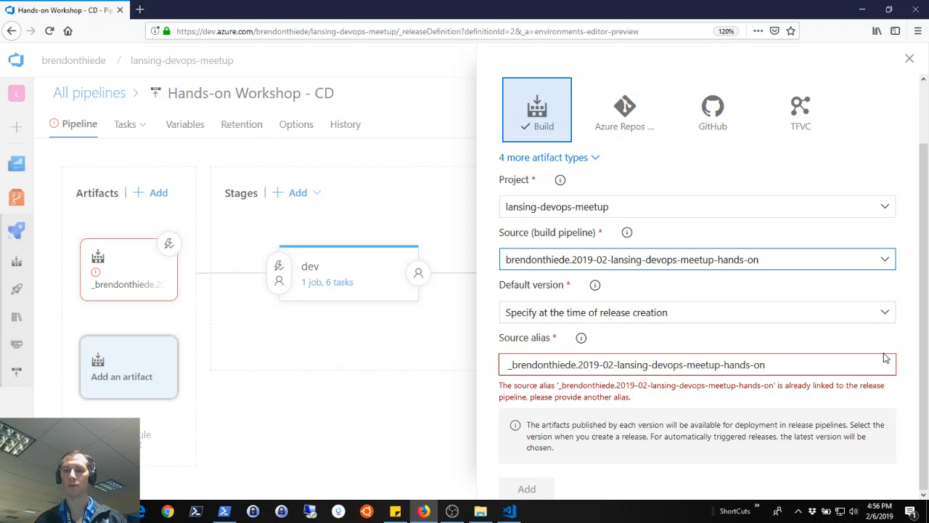
{"action": "left_click", "coordinate": [812, 367]}
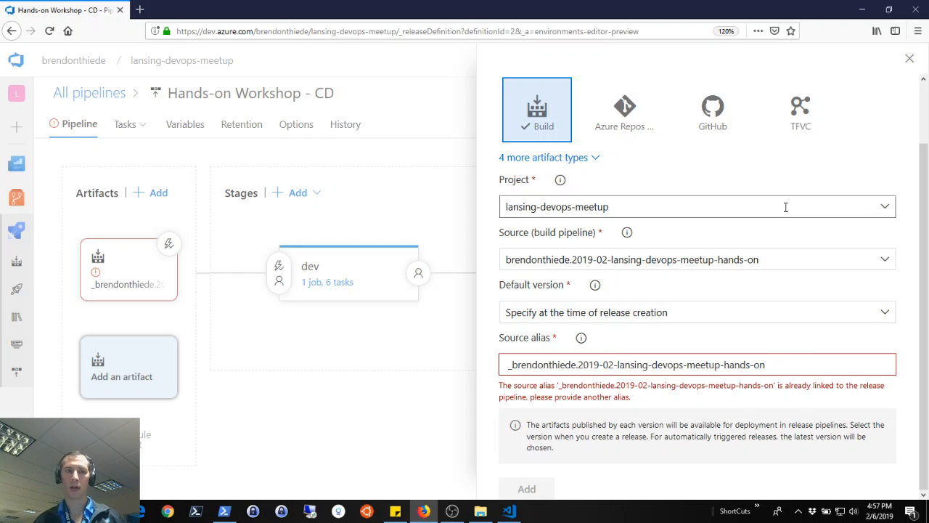
{"action": "left_click", "coordinate": [909, 60]}
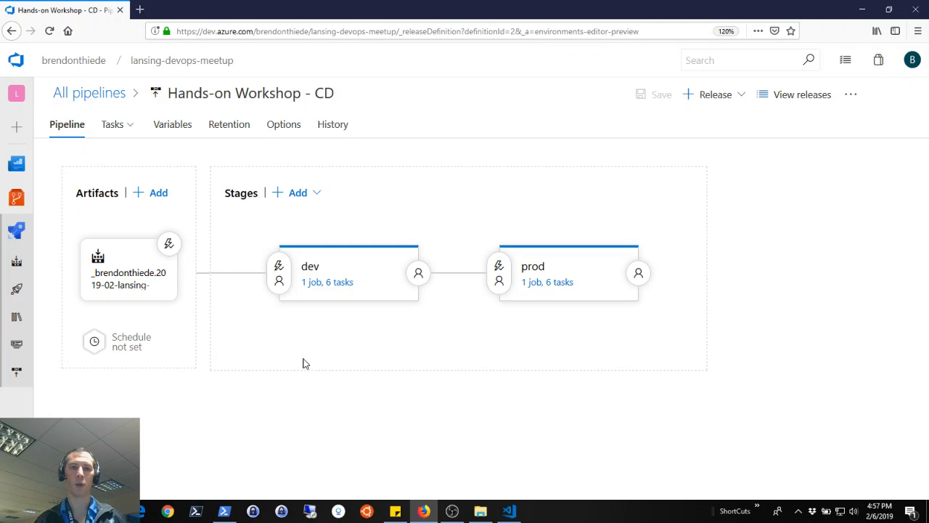
- Open the dev stage's tasks and show the settings of the Apply ARM template task
{"action": "left_click", "coordinate": [330, 286]}
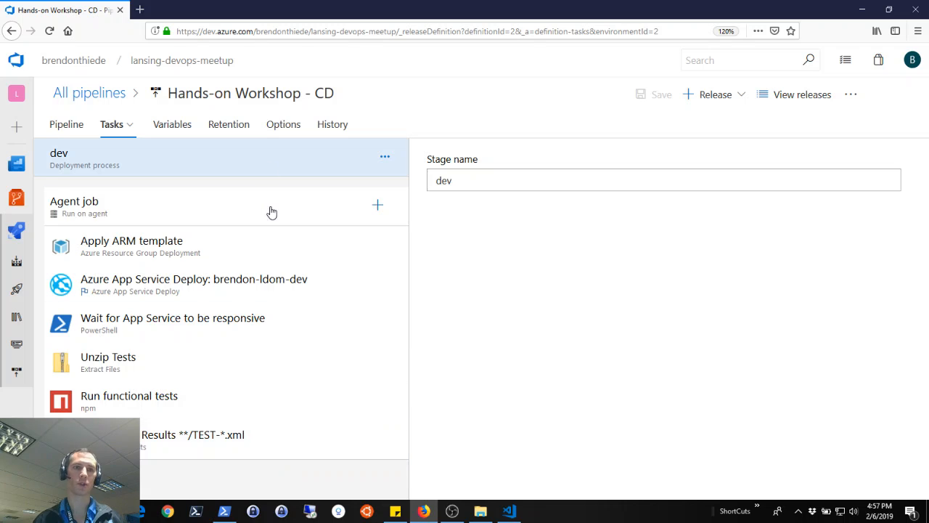
{"action": "left_click", "coordinate": [269, 263]}
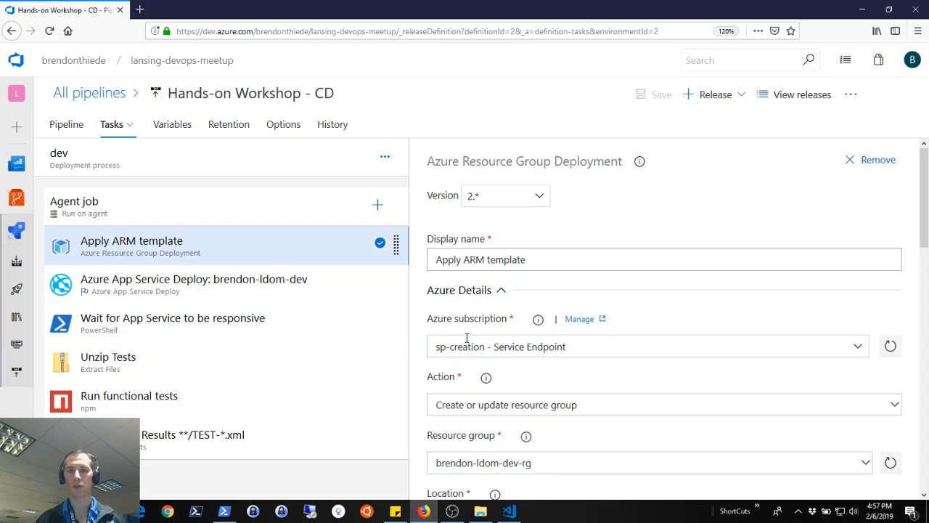
{"action": "scroll", "coordinate": [717, 299], "scroll_direction": "down", "scroll_amount": 2}
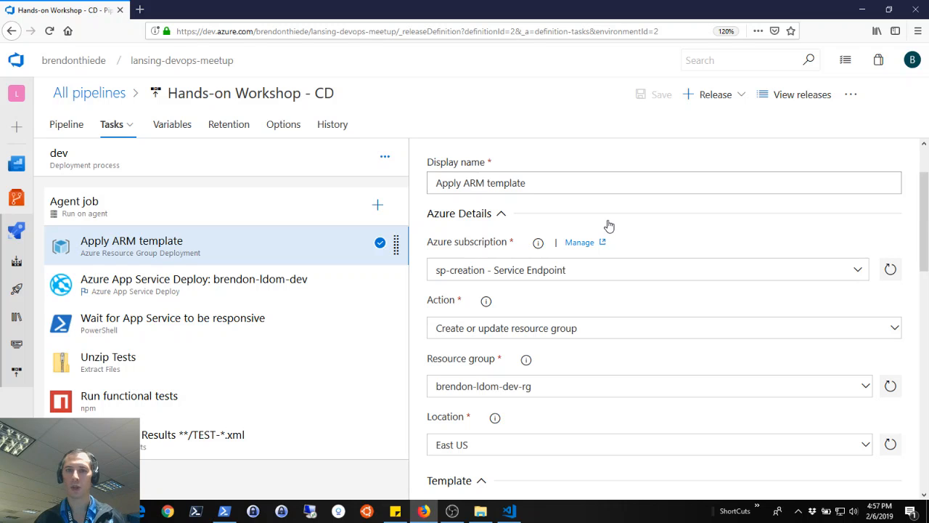
- Try to authorize the Free Trial subscription for the Apply ARM template task and restore sp-creation - Service Endpoint as its Azure subscription
{"action": "left_click", "coordinate": [860, 272]}
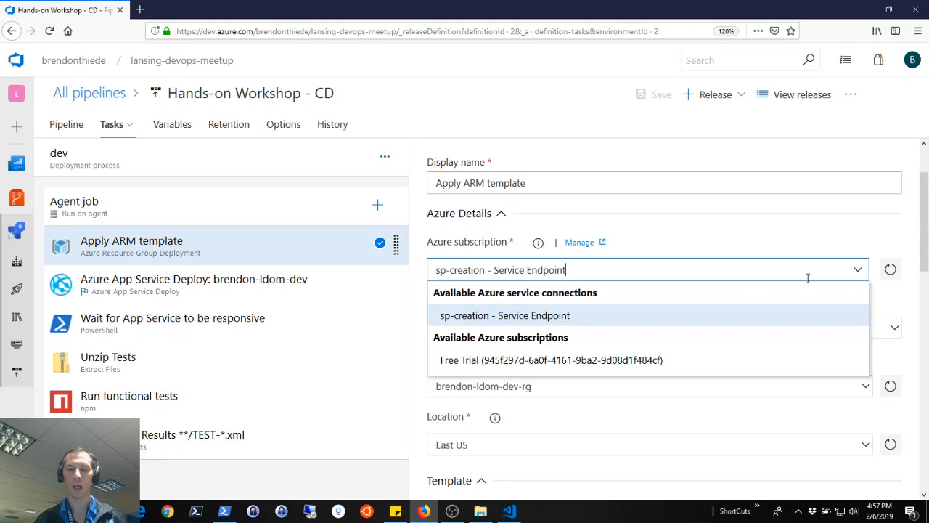
{"action": "left_click", "coordinate": [467, 362]}
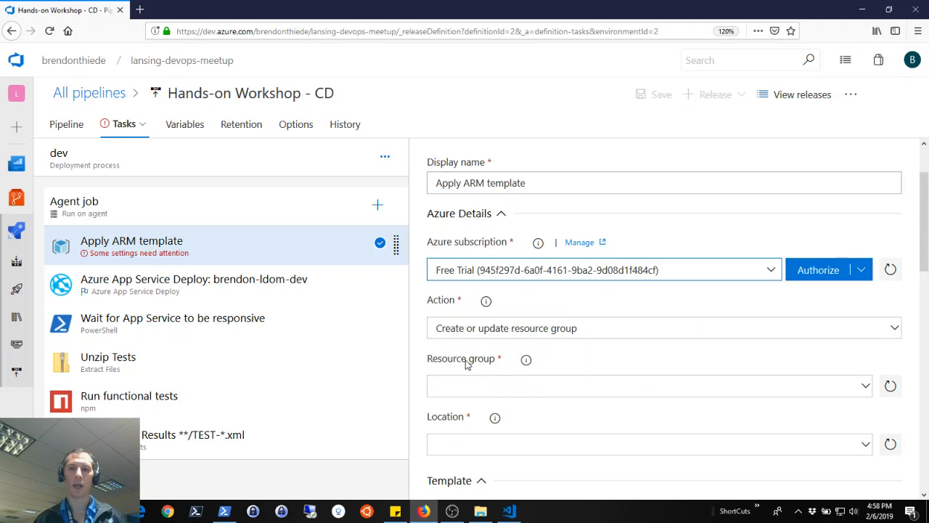
{"action": "left_click", "coordinate": [803, 270]}
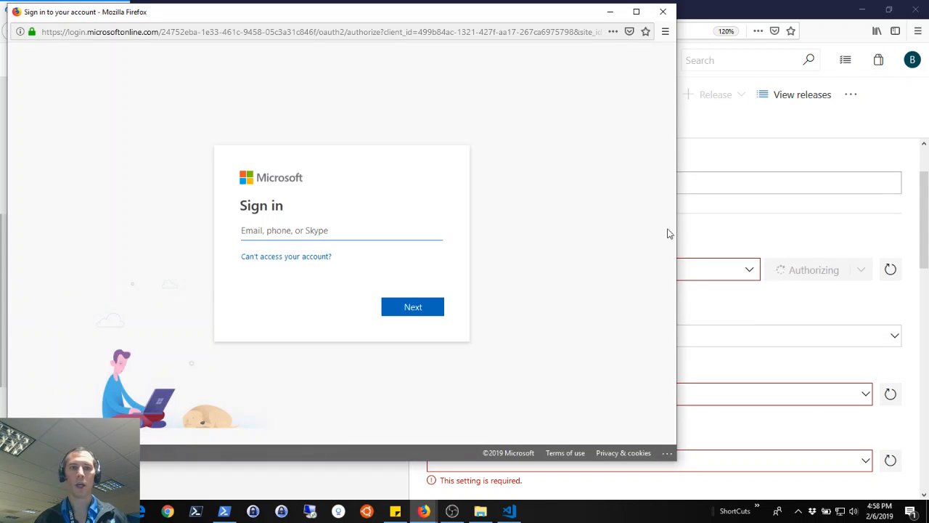
{"action": "left_click", "coordinate": [663, 13]}
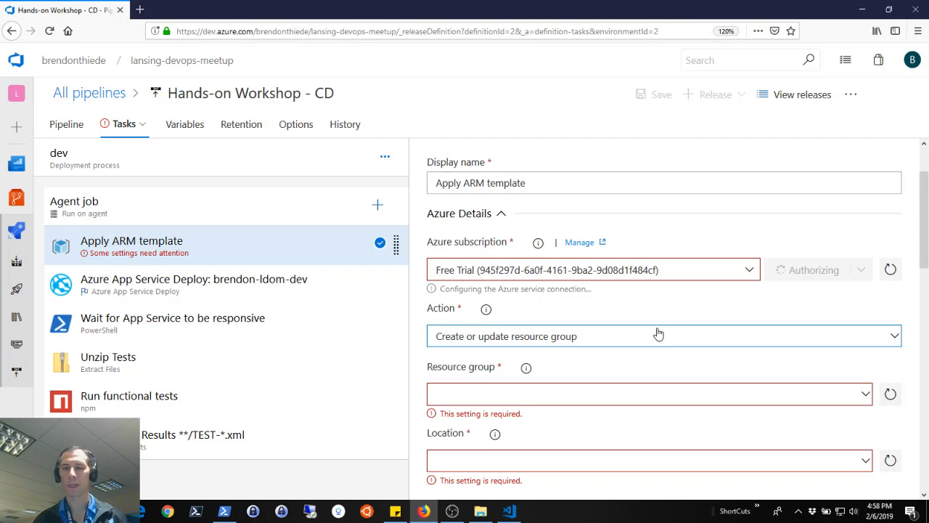
{"action": "left_click", "coordinate": [773, 272]}
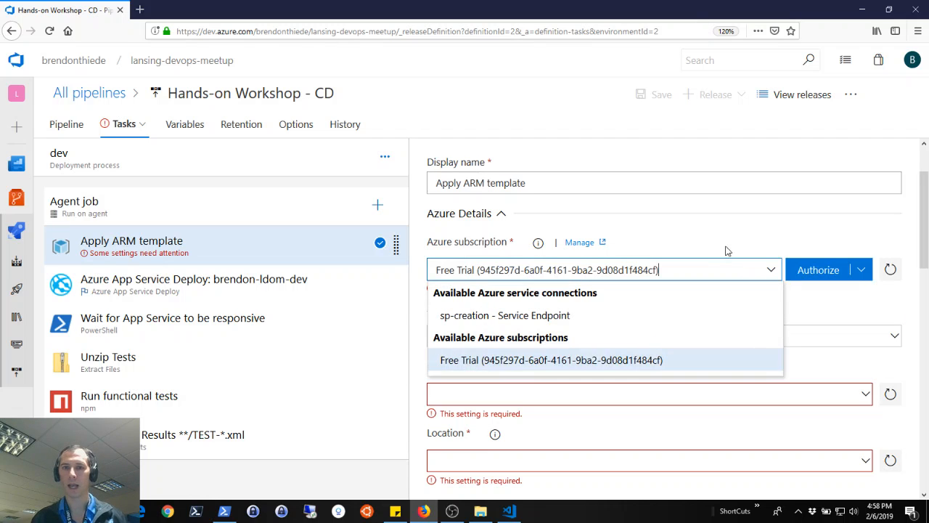
{"action": "left_click", "coordinate": [492, 315]}
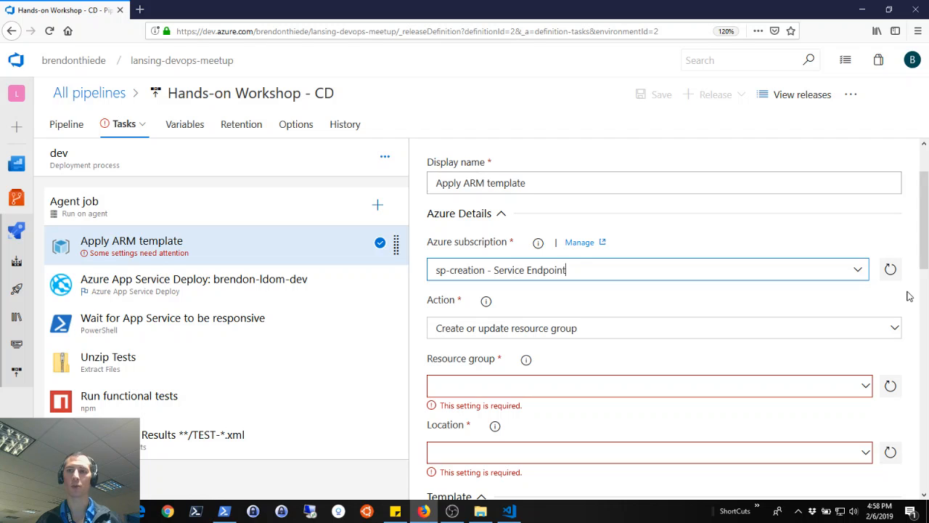
- Select the resource group ending in ldom-dev-rg for the Apply ARM template task and set its location to East US
{"action": "scroll", "coordinate": [908, 295], "scroll_direction": "down", "scroll_amount": 1}
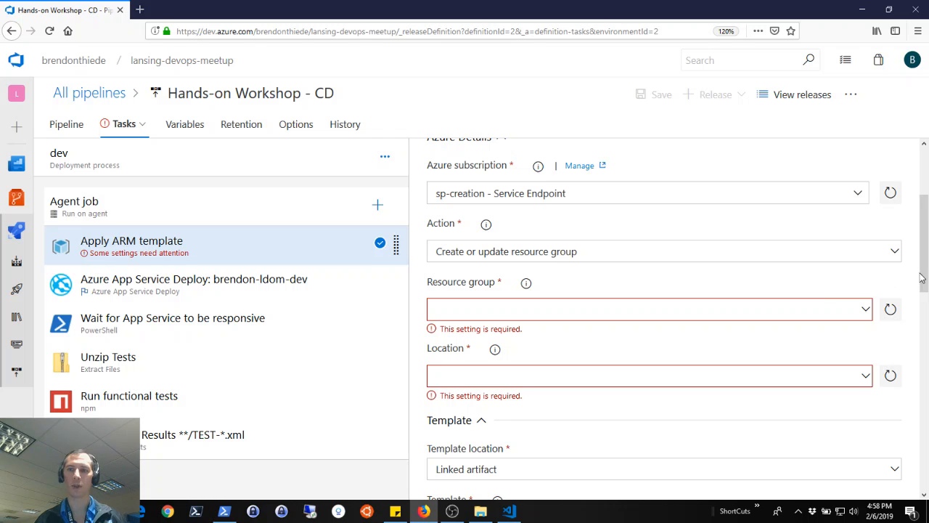
{"action": "left_click_drag", "start_coordinate": [923, 279], "coordinate": [923, 309]}
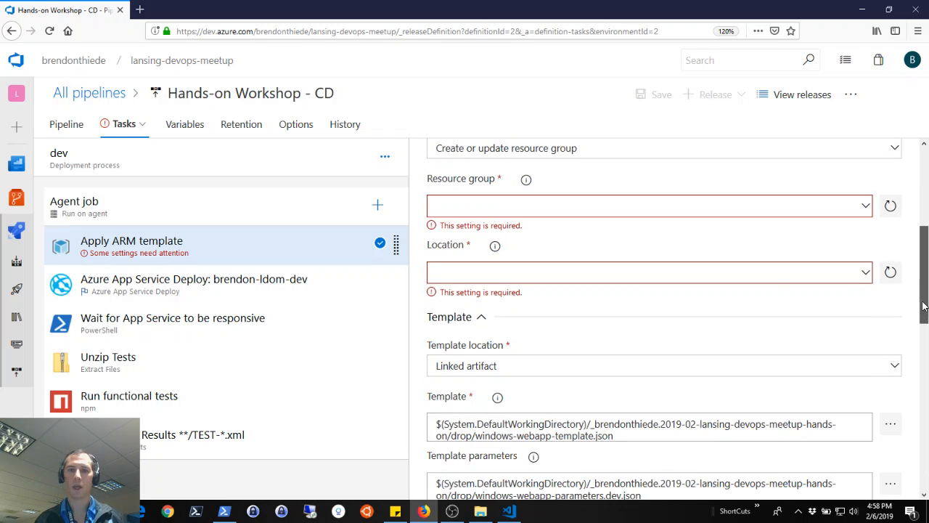
{"action": "left_click", "coordinate": [485, 207]}
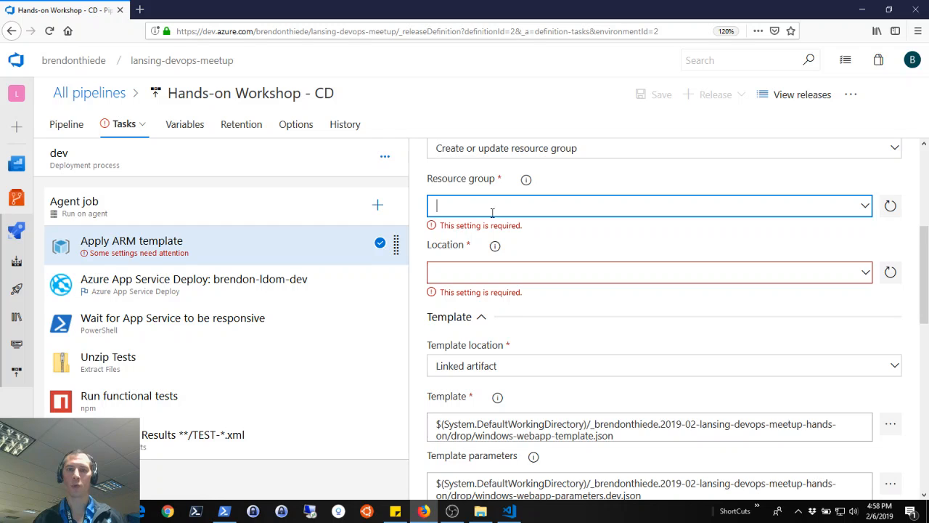
{"action": "left_click", "coordinate": [864, 209]}
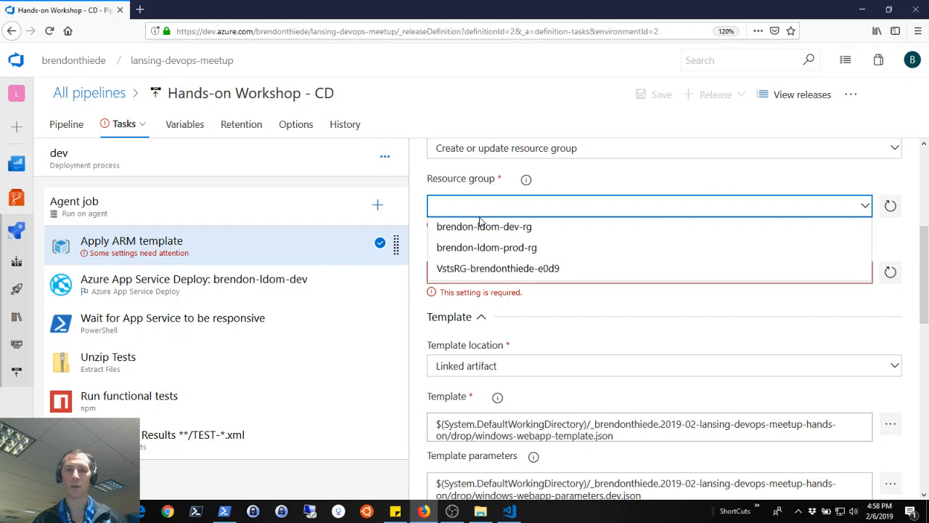
{"action": "left_click", "coordinate": [484, 228]}
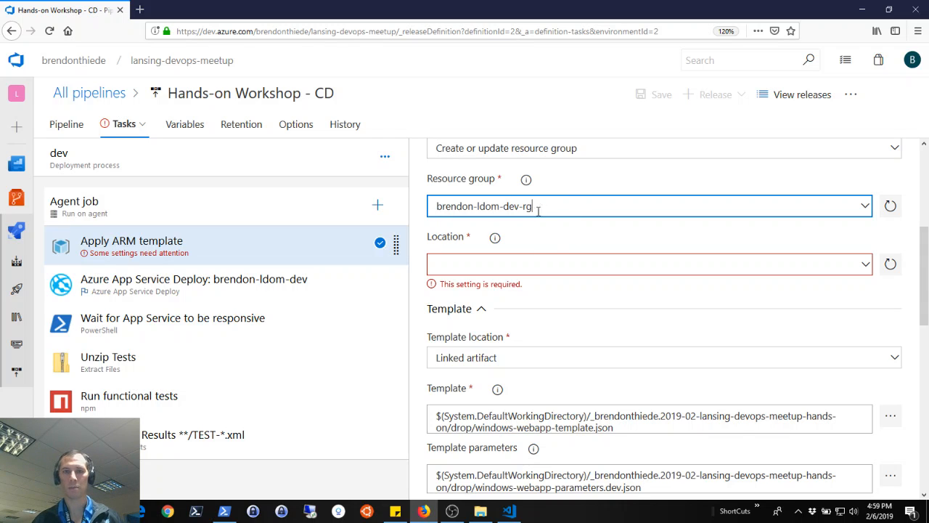
{"action": "left_click", "coordinate": [866, 269]}
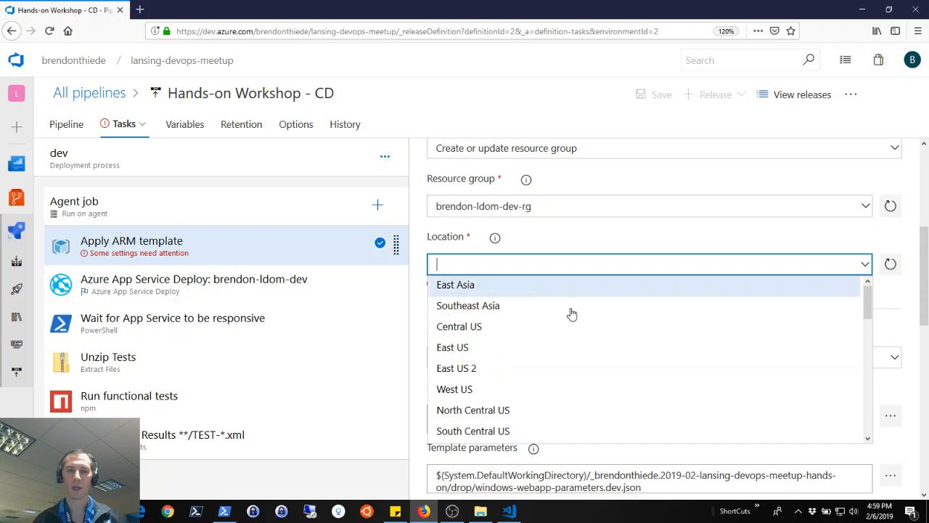
{"action": "left_click", "coordinate": [498, 348]}
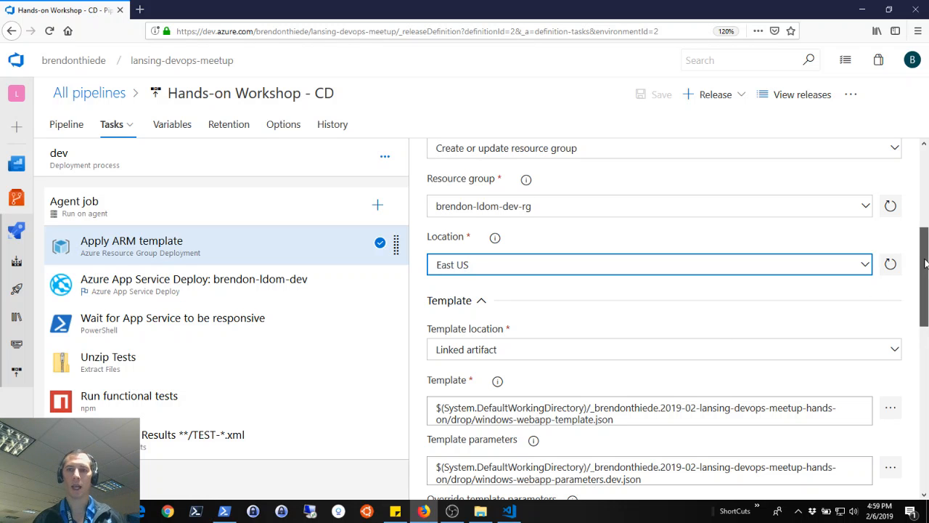
- Browse the linked build artifact's drop folder for windows-webapp-template.json as the task's template, leaving the picker without applying it
{"action": "left_click_drag", "start_coordinate": [924, 263], "coordinate": [927, 324]}
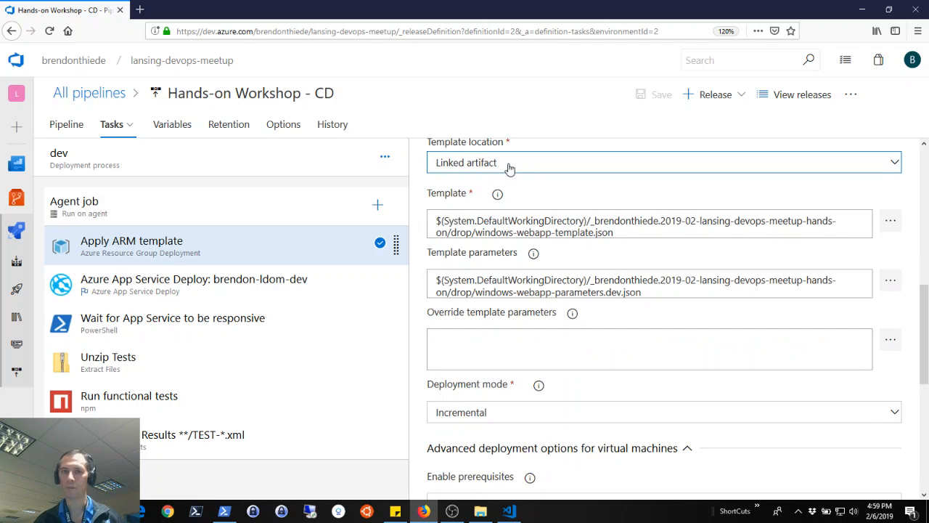
{"action": "left_click", "coordinate": [892, 222]}
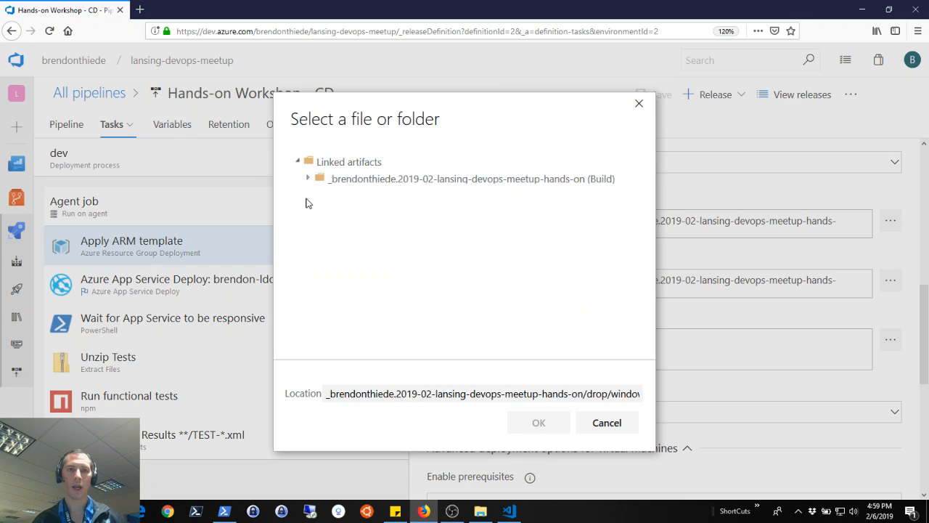
{"action": "left_click", "coordinate": [307, 181]}
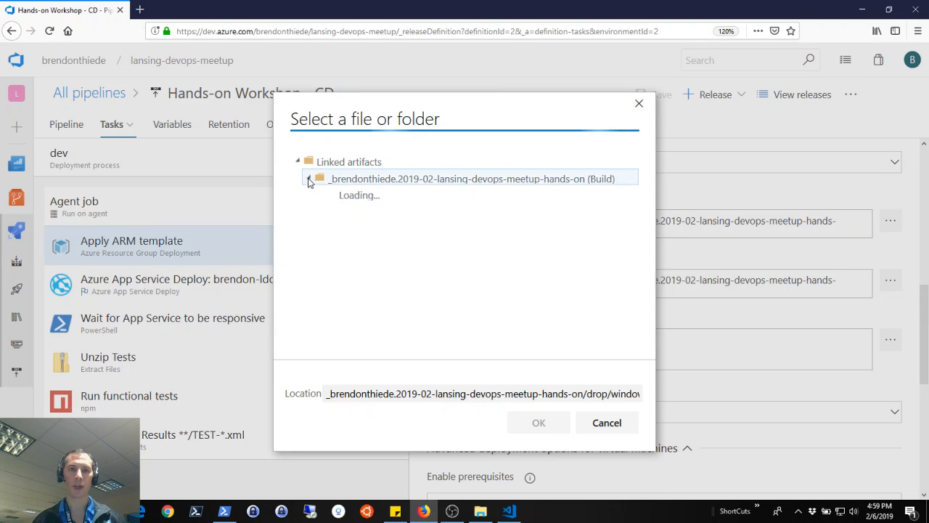
{"action": "left_click", "coordinate": [319, 196]}
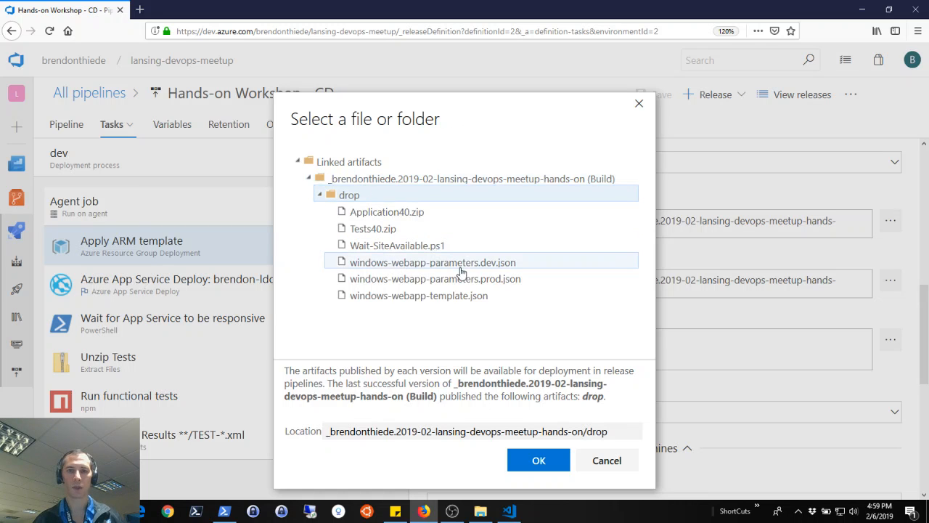
{"action": "left_click", "coordinate": [447, 301]}
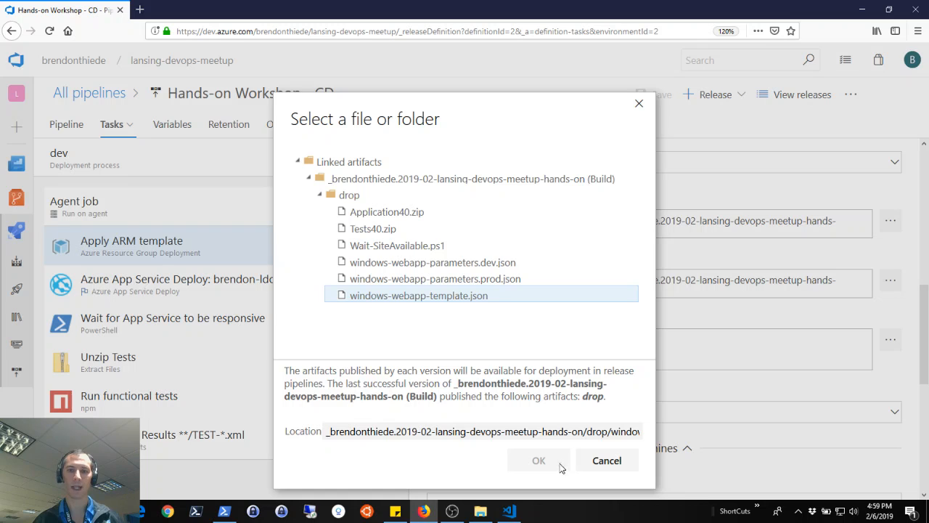
{"action": "left_click", "coordinate": [612, 469]}
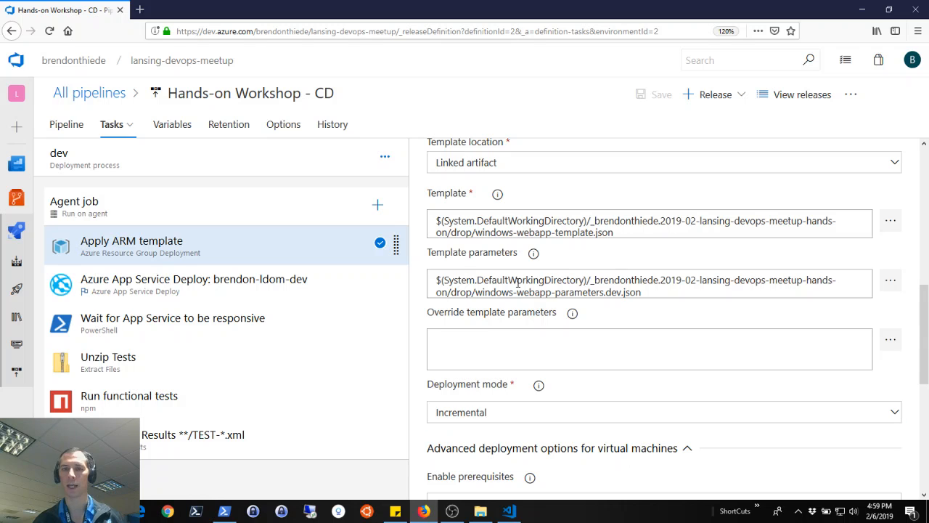
- Browse the linked build artifact's drop folder for windows-webapp-parameters.dev.json as the template parameters, leaving the picker without applying it
{"action": "left_click", "coordinate": [890, 284]}
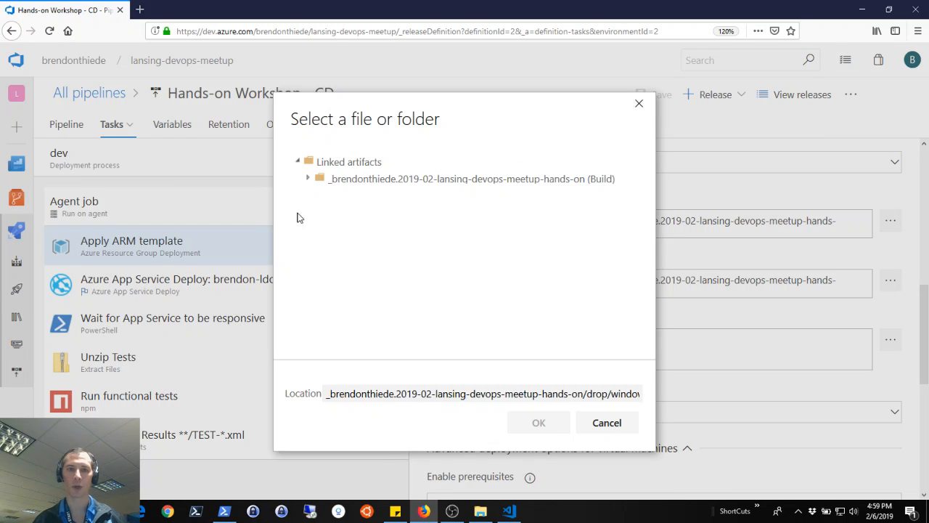
{"action": "left_click", "coordinate": [309, 179]}
{"action": "left_click", "coordinate": [320, 194]}
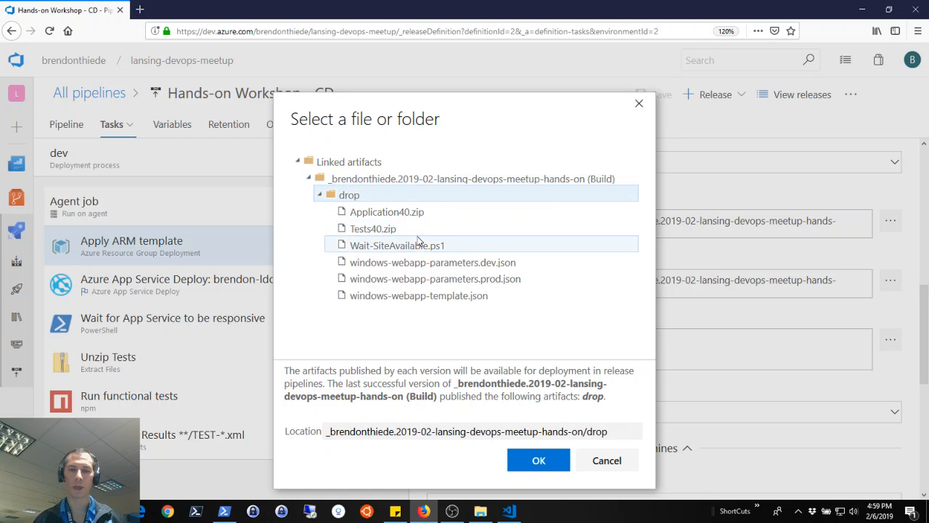
{"action": "left_click", "coordinate": [473, 262]}
{"action": "left_click", "coordinate": [612, 465]}
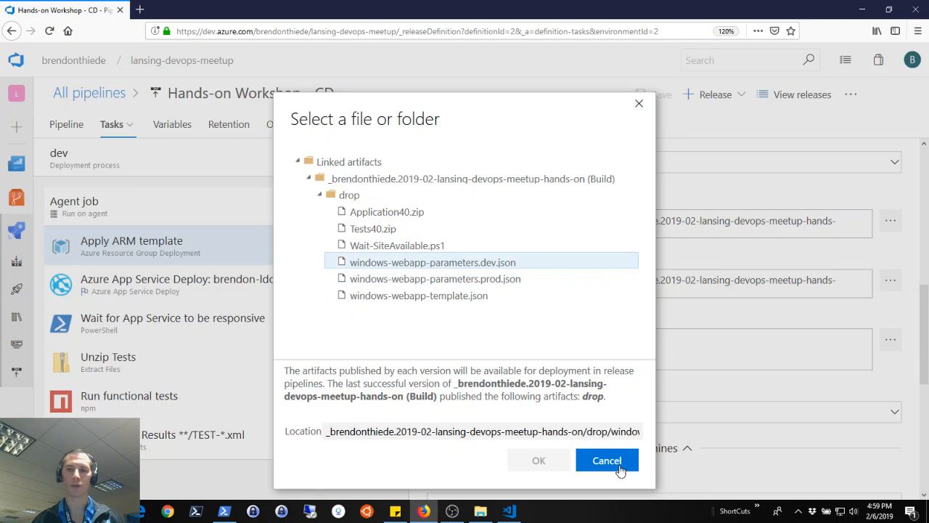
{"action": "left_click_drag", "start_coordinate": [923, 332], "coordinate": [927, 454]}
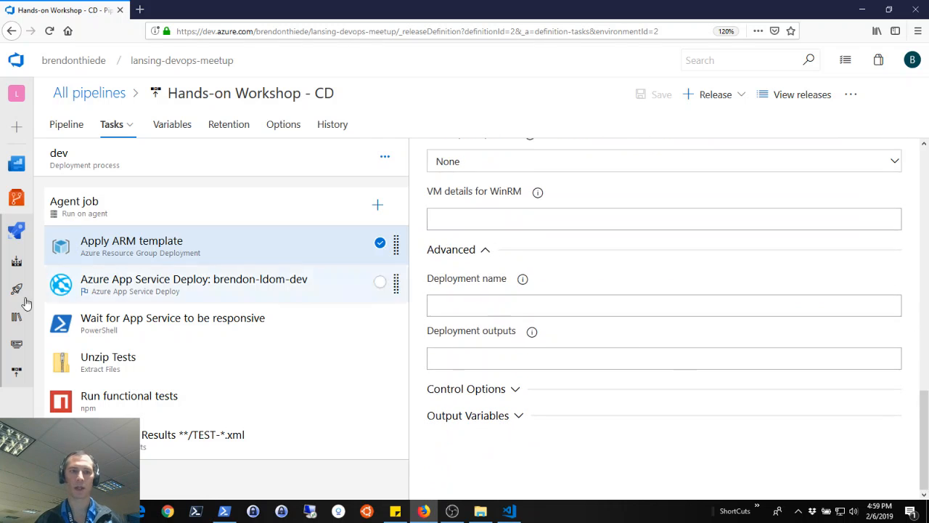
- Show the settings of the Azure App Service Deploy task and check its available versions, leaving the version as it is
{"action": "left_click", "coordinate": [208, 298]}
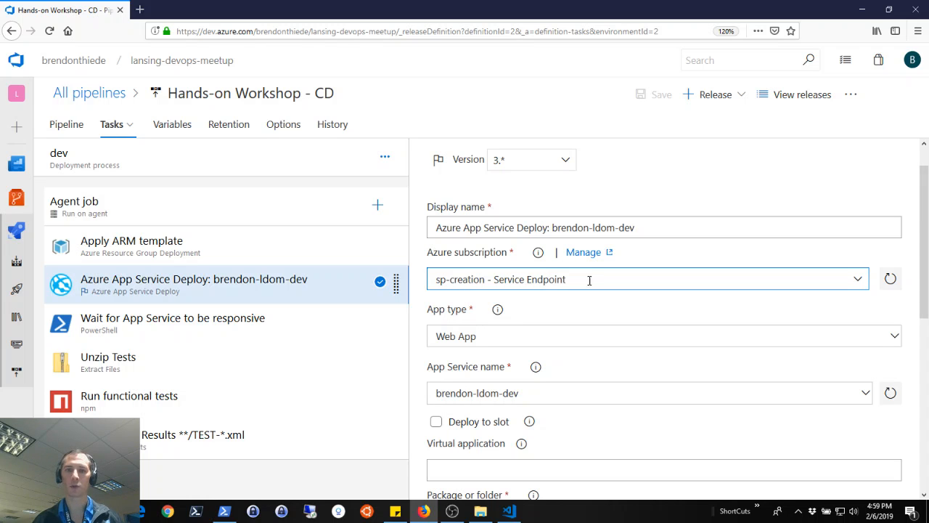
{"action": "mouse_move", "coordinate": [926, 268]}
{"action": "left_mouse_down"}
{"action": "mouse_move", "coordinate": [926, 285]}
{"action": "mouse_move", "coordinate": [926, 252]}
{"action": "left_mouse_up"}
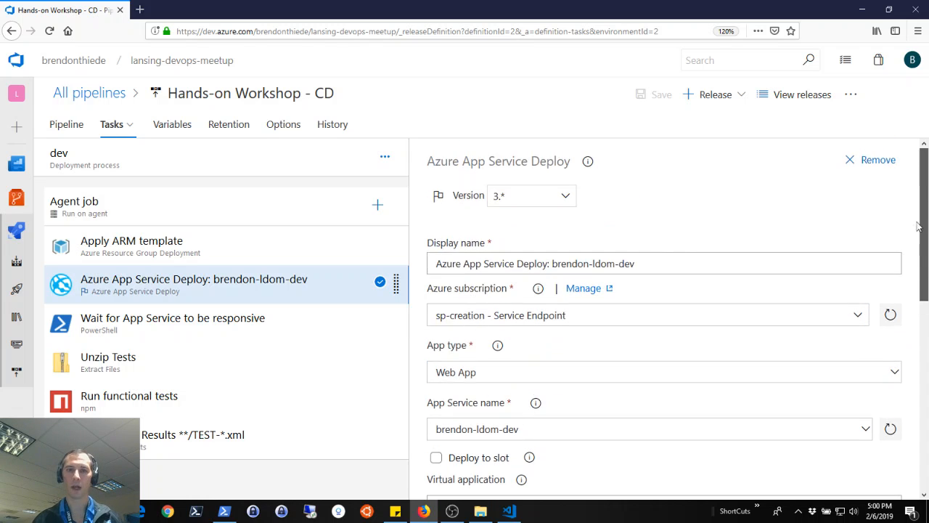
{"action": "left_click", "coordinate": [564, 198]}
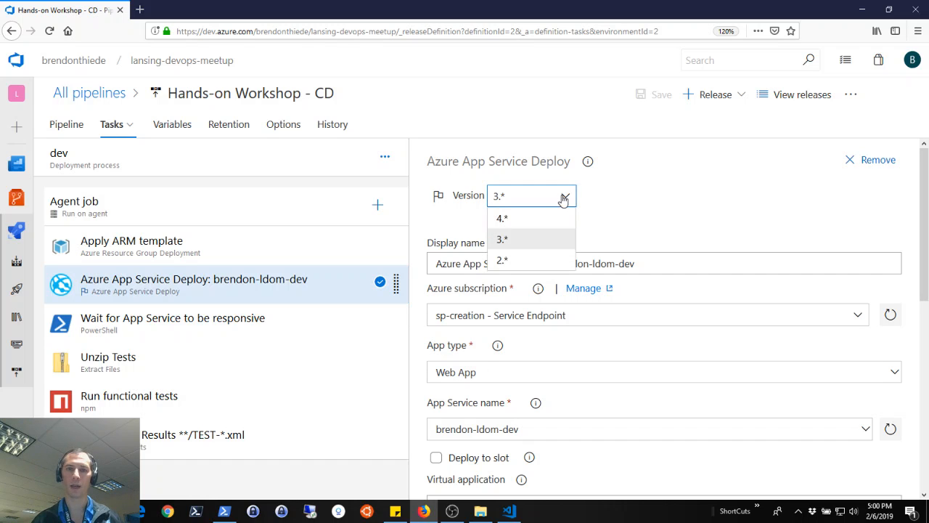
{"action": "left_click", "coordinate": [777, 199]}
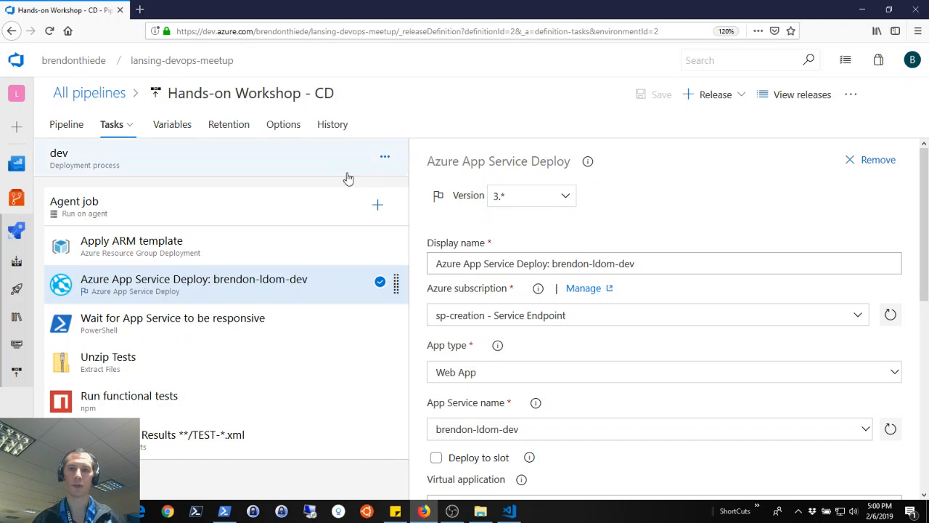
- Select the web app ending in ldom-dev as the App Service name for the Azure App Service Deploy task
{"action": "left_click_drag", "start_coordinate": [926, 209], "coordinate": [926, 295]}
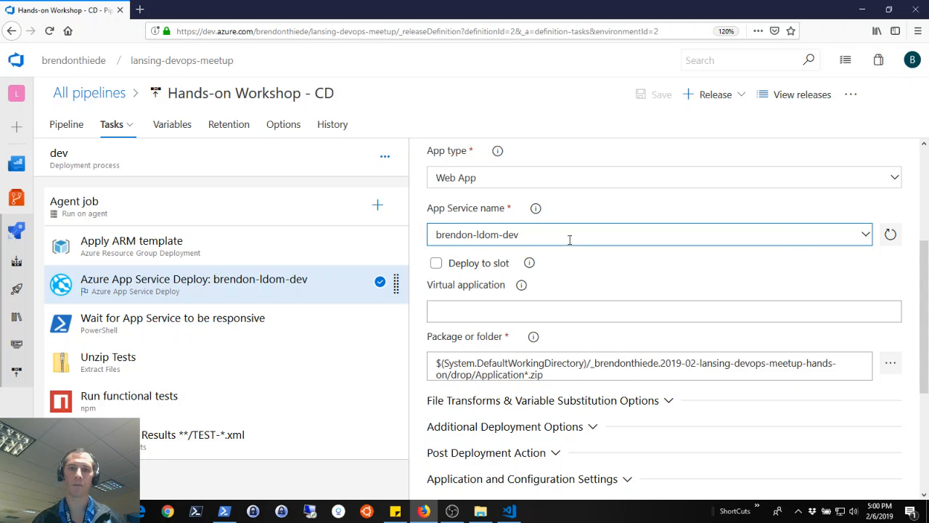
{"action": "left_click", "coordinate": [601, 234]}
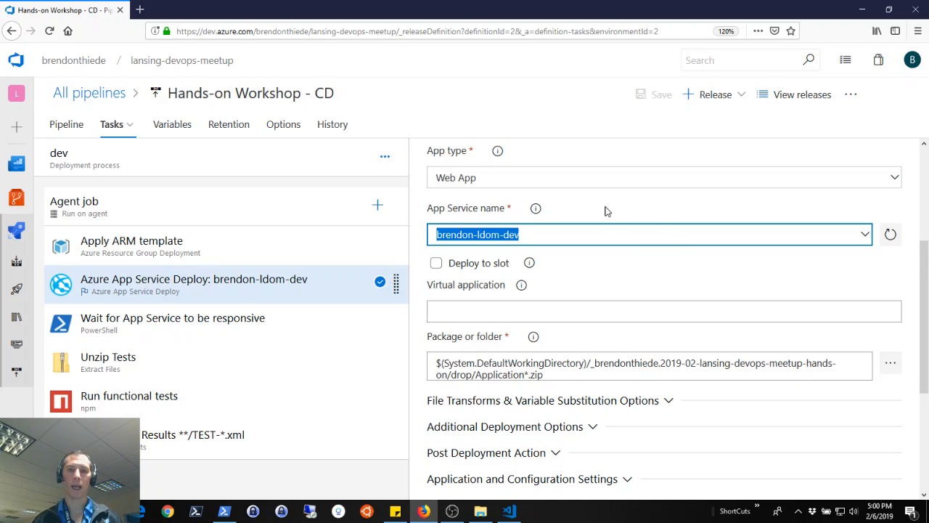
{"action": "left_click", "coordinate": [864, 235]}
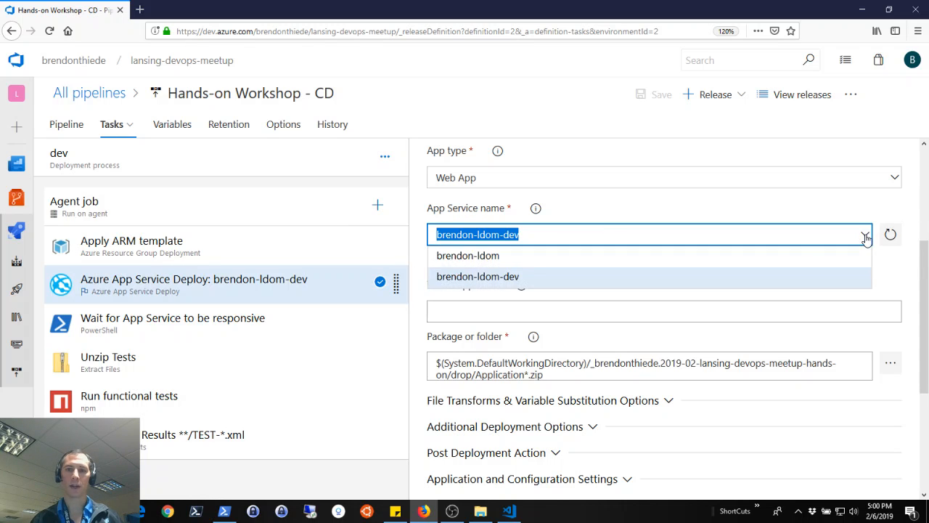
{"action": "left_click", "coordinate": [510, 281]}
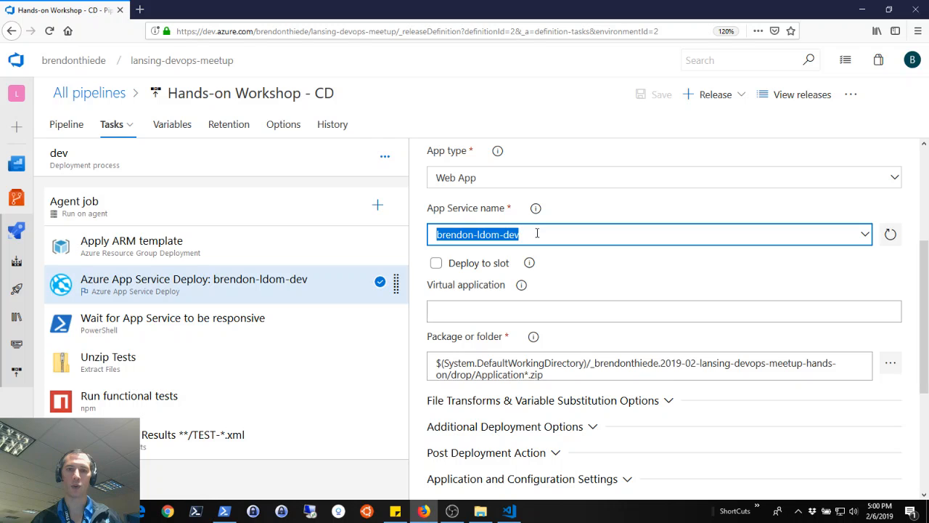
{"action": "left_click", "coordinate": [503, 235]}
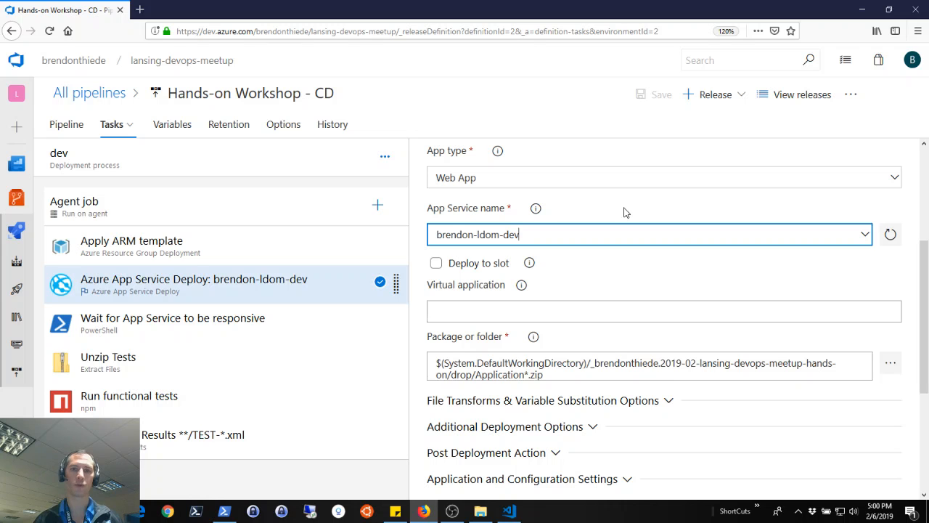
- Choose Application40.zip from the build artifact's drop folder as the package for the Azure App Service Deploy task
{"action": "left_click_drag", "start_coordinate": [926, 286], "coordinate": [927, 361]}
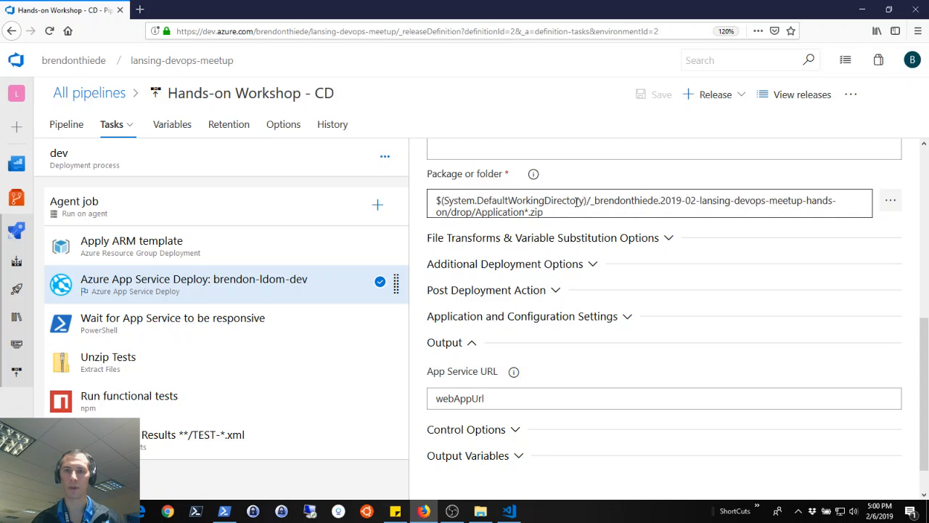
{"action": "left_click", "coordinate": [897, 210]}
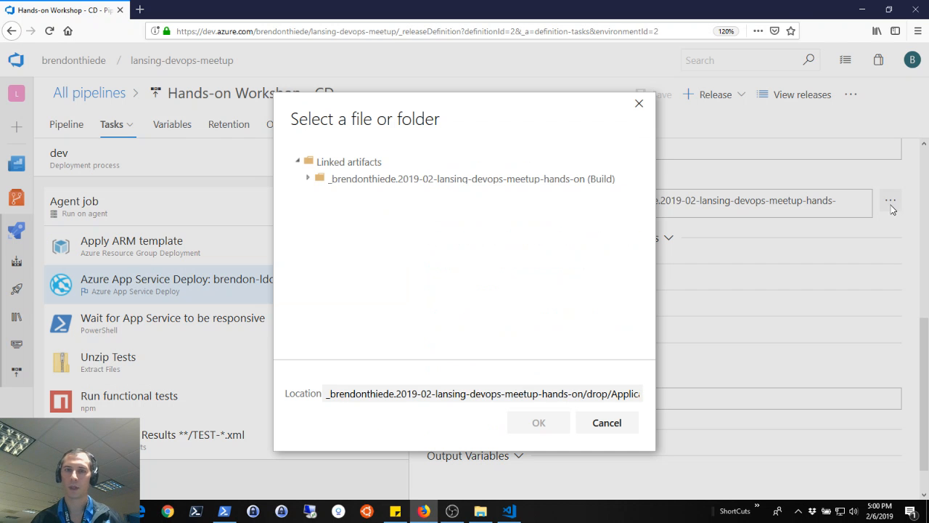
{"action": "left_click", "coordinate": [308, 178]}
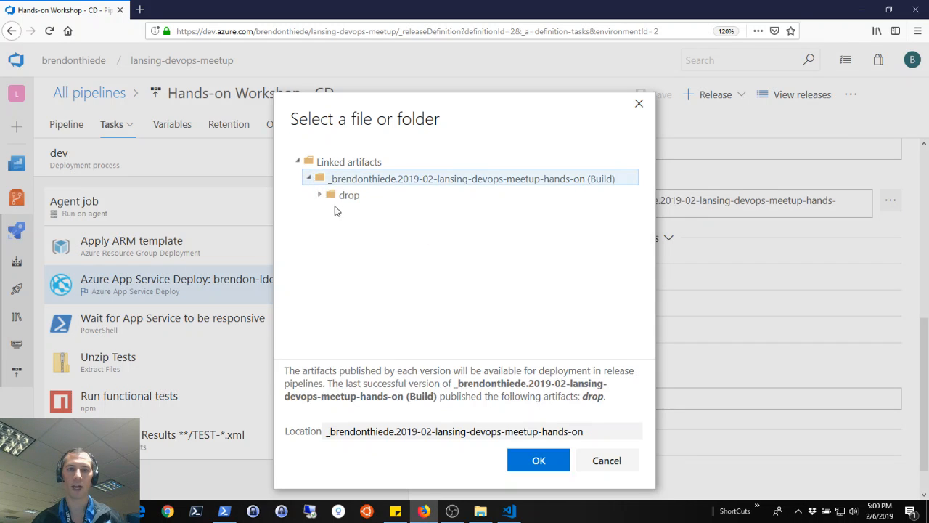
{"action": "left_click", "coordinate": [320, 194]}
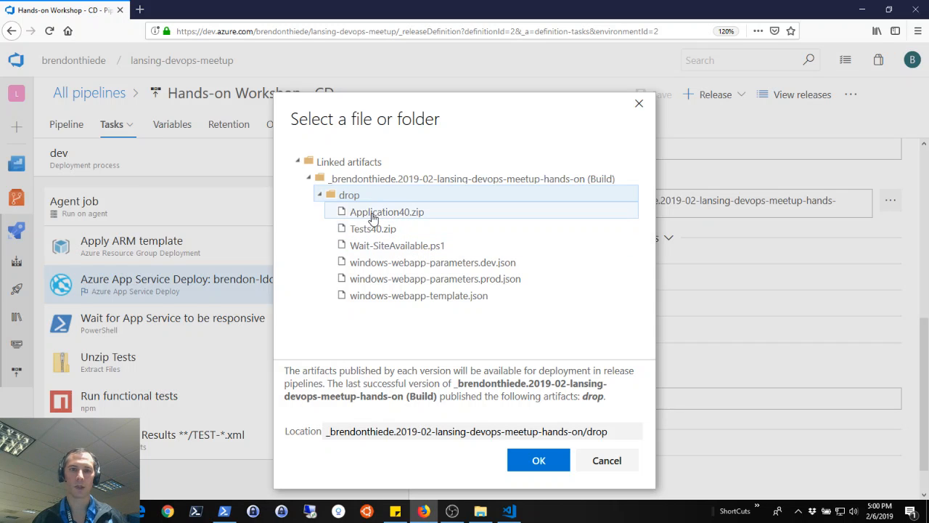
{"action": "left_click", "coordinate": [394, 218]}
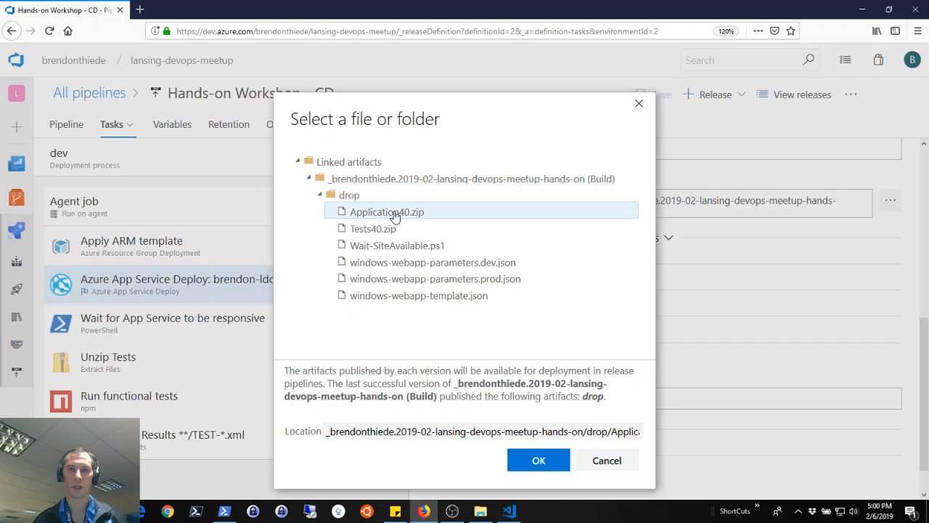
{"action": "left_click", "coordinate": [539, 462]}
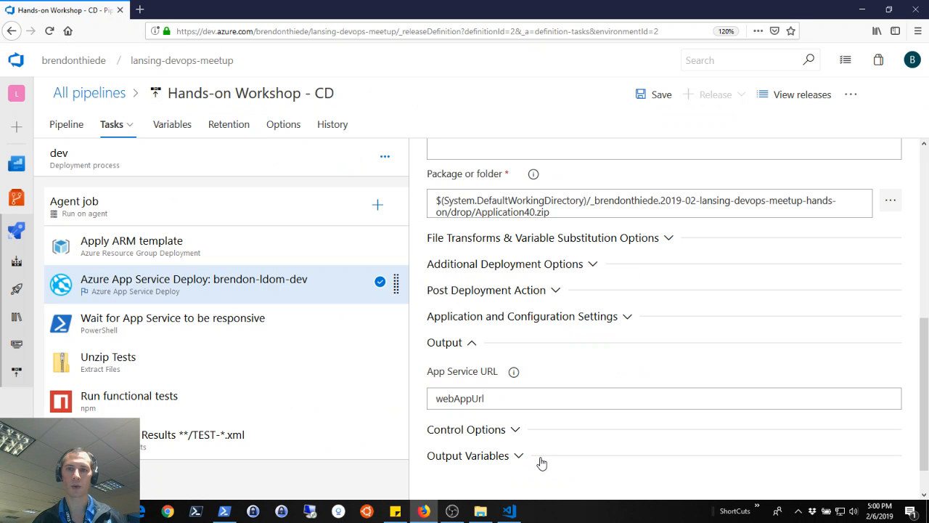
- Replace the build number in the package path with a wildcard so that it ends in Application*.zip
{"action": "left_click", "coordinate": [527, 211]}
{"action": "left_click_drag", "start_coordinate": [527, 212], "coordinate": [537, 211]}
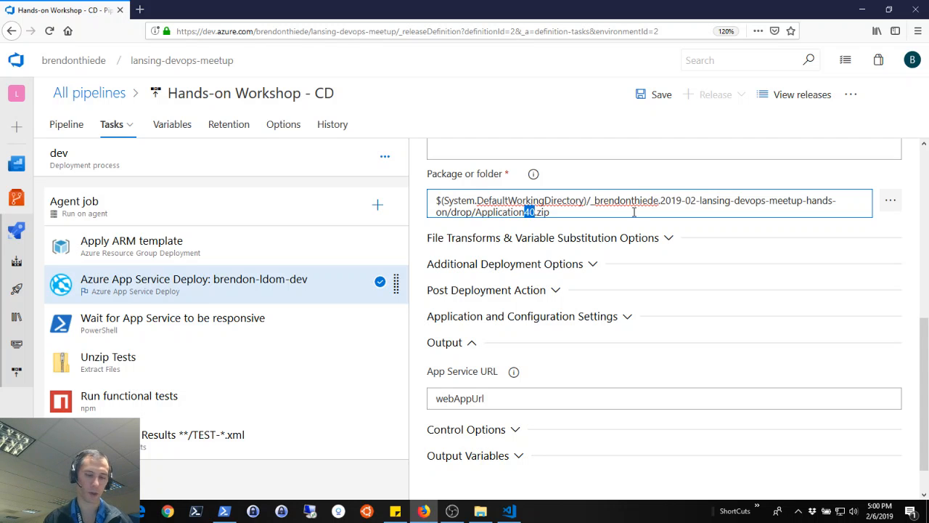
{"action": "type", "text": "*"}
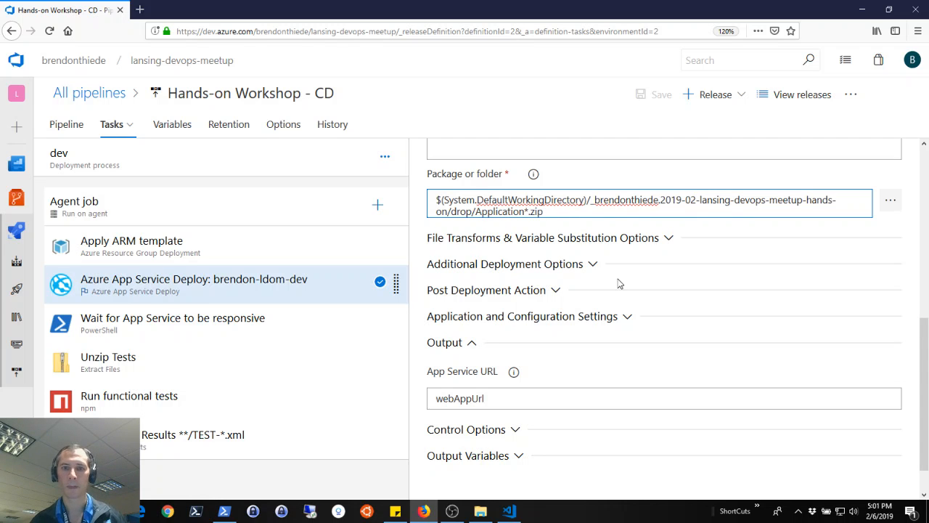
{"action": "scroll", "coordinate": [619, 283], "scroll_direction": "down", "scroll_amount": 1}
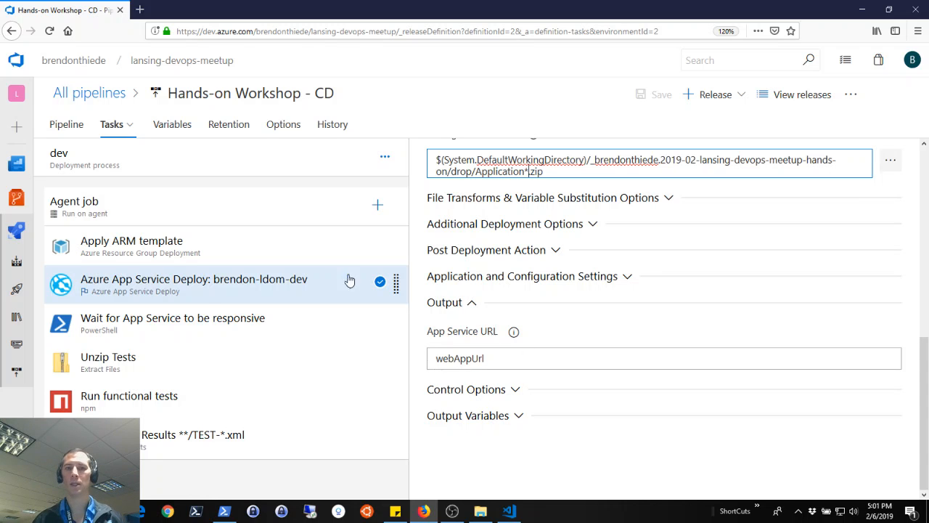
- Open the Wait for App Service to be responsive task and browse the drop folder for Wait-SiteAvailable.ps1, leaving the picker without applying it
{"action": "left_click", "coordinate": [186, 324]}
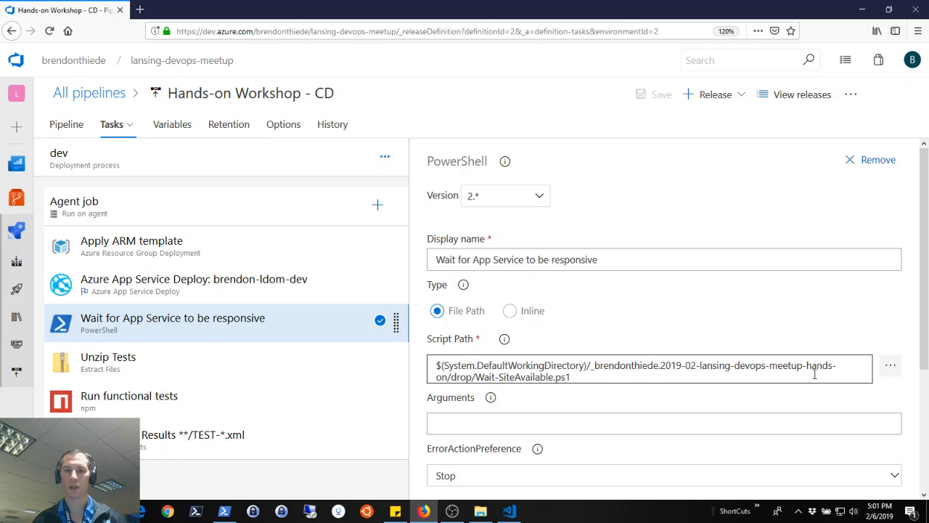
{"action": "left_click", "coordinate": [891, 365]}
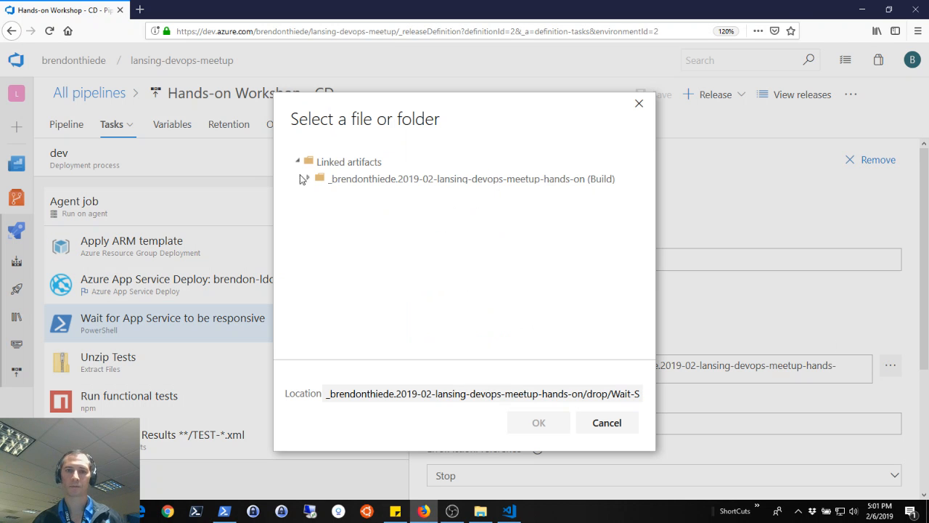
{"action": "left_click", "coordinate": [305, 178]}
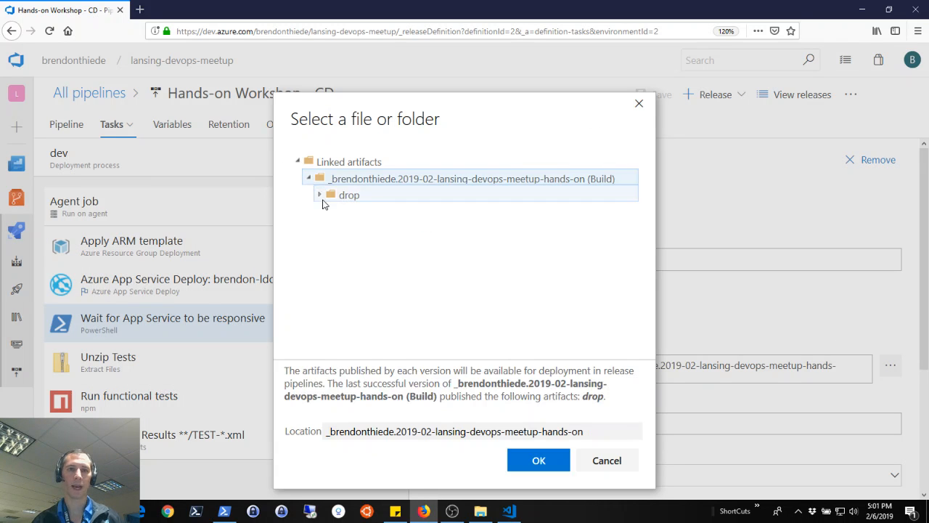
{"action": "left_click", "coordinate": [321, 196]}
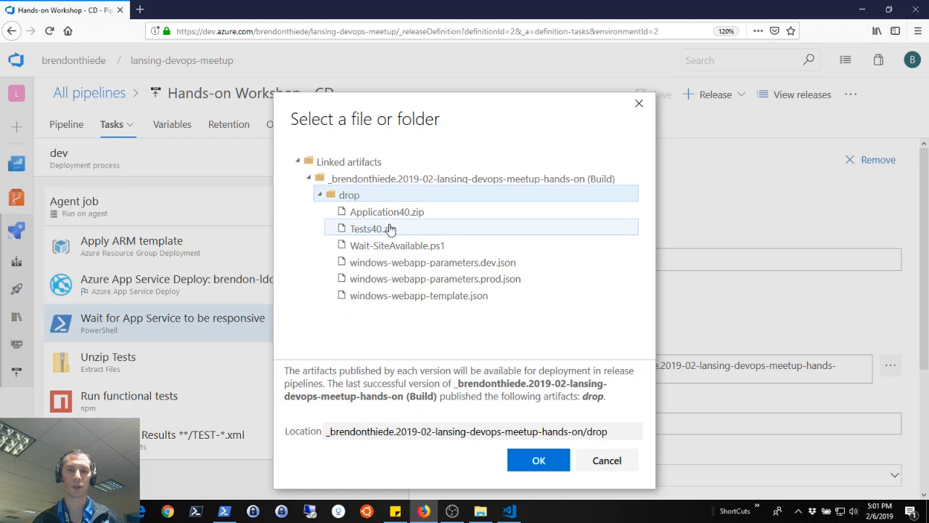
{"action": "left_click", "coordinate": [404, 249]}
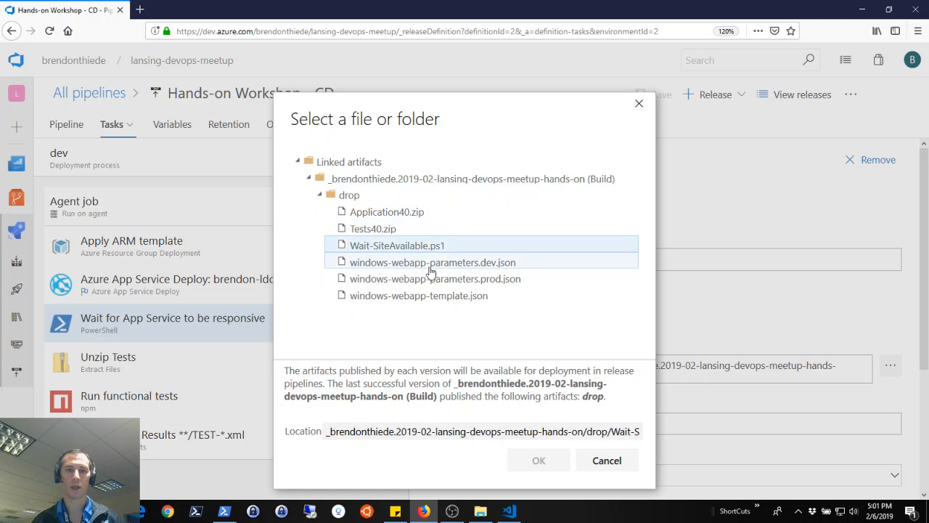
{"action": "left_click", "coordinate": [607, 460]}
{"action": "scroll", "coordinate": [814, 322], "scroll_direction": "down", "scroll_amount": 3}
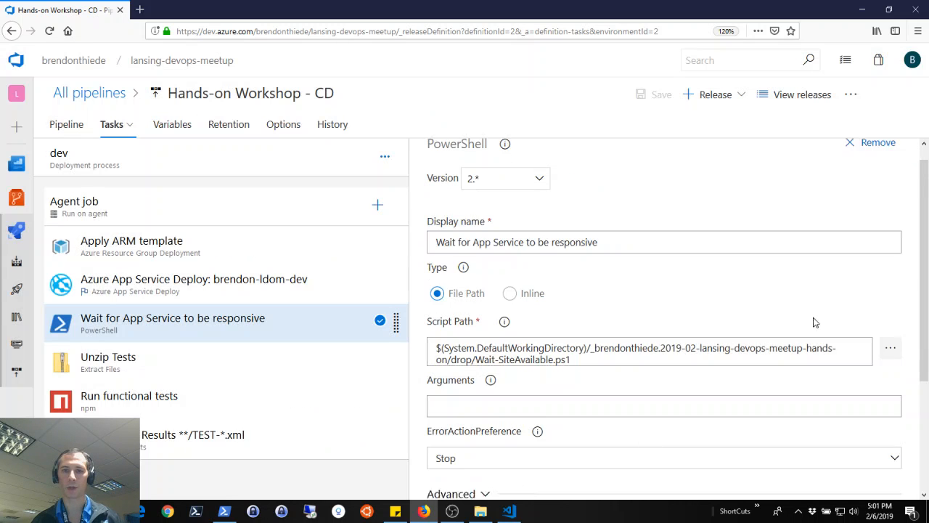
- Examine the Unzip Tests task's archive file pattern and destination folder
{"action": "left_click", "coordinate": [161, 378]}
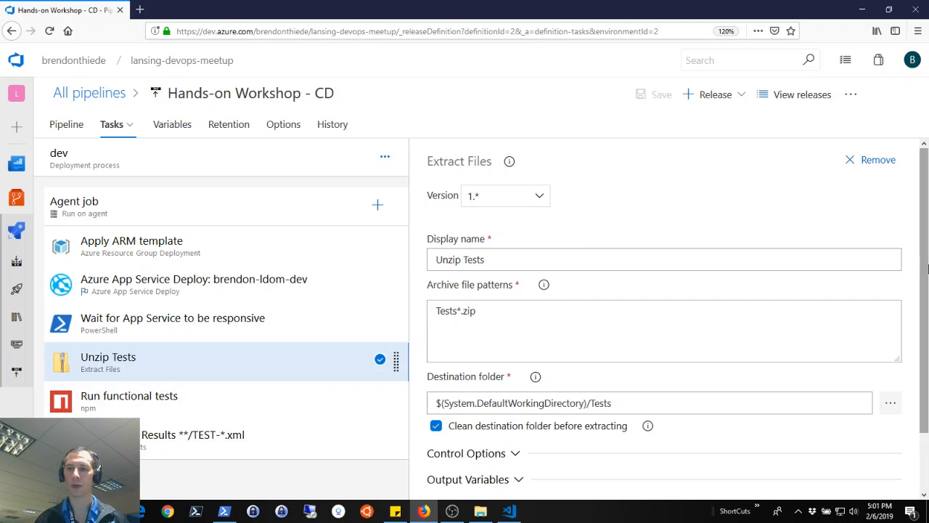
{"action": "scroll", "coordinate": [926, 283], "scroll_direction": "down", "scroll_amount": 1}
{"action": "scroll", "coordinate": [926, 283], "scroll_direction": "down", "scroll_amount": 1}
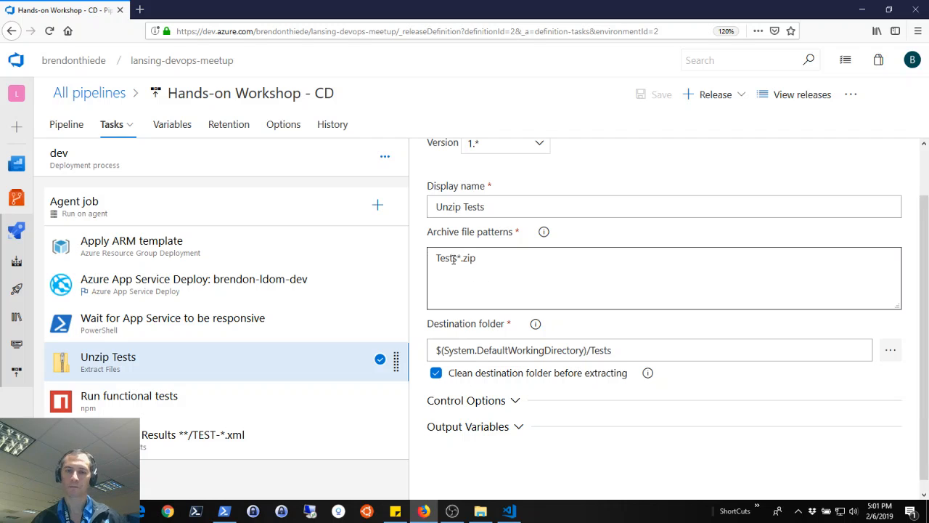
{"action": "left_click_drag", "start_coordinate": [434, 257], "coordinate": [524, 258]}
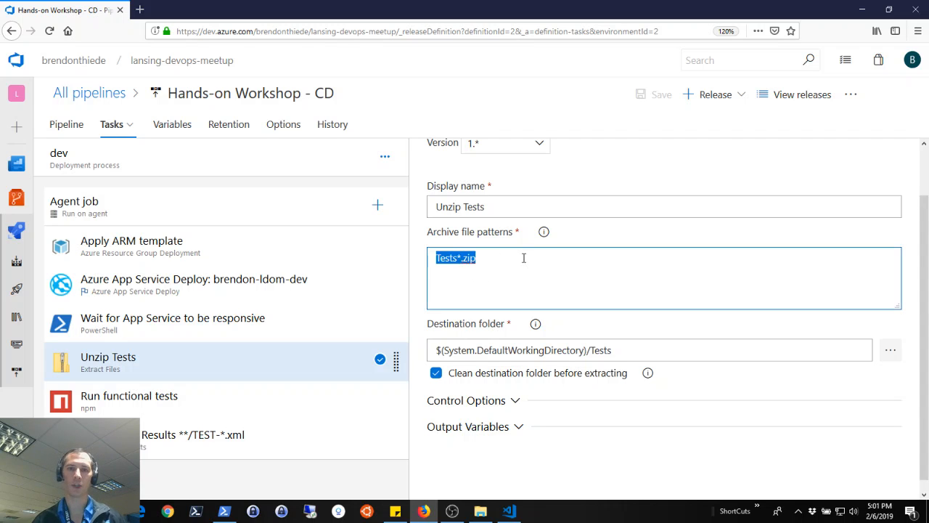
{"action": "left_click", "coordinate": [523, 257]}
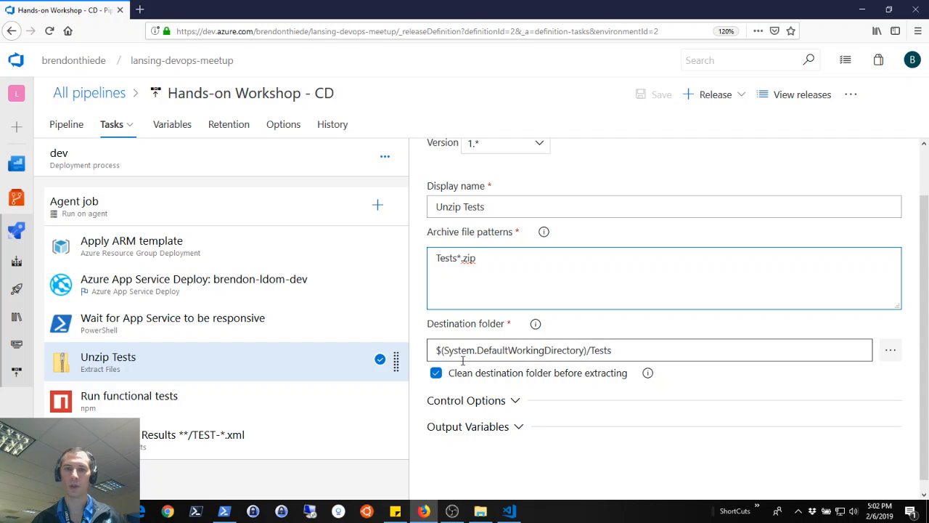
{"action": "left_click_drag", "start_coordinate": [591, 350], "coordinate": [643, 351]}
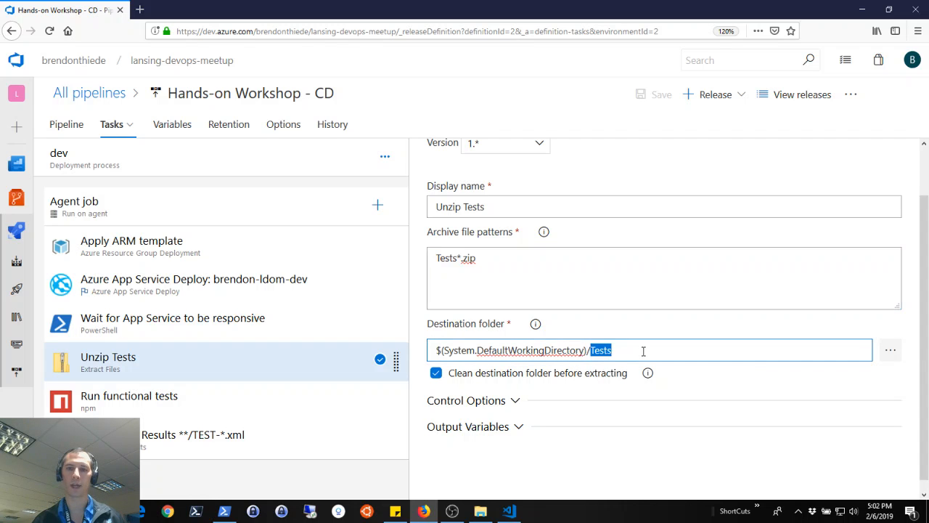
{"action": "left_click", "coordinate": [757, 358]}
{"action": "left_click", "coordinate": [790, 383]}
{"action": "scroll", "coordinate": [789, 383], "scroll_direction": "down", "scroll_amount": 1}
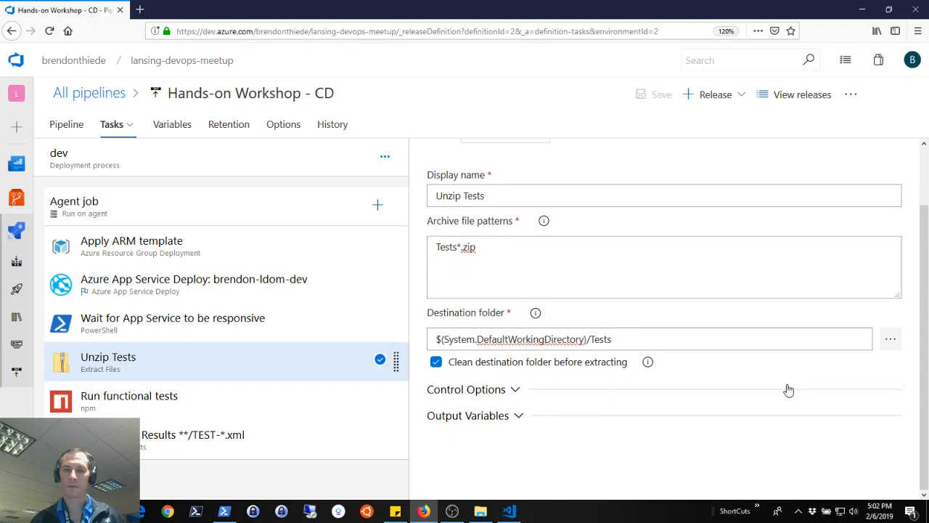
- Examine the Run functional tests task's npm command, working folder, arguments and control options
{"action": "left_click", "coordinate": [123, 394]}
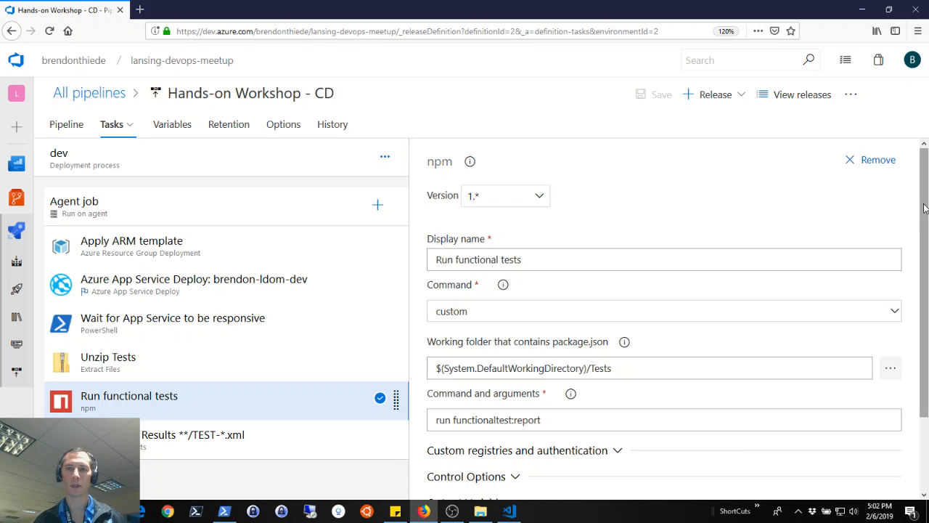
{"action": "scroll", "coordinate": [782, 216], "scroll_direction": "down", "scroll_amount": 2}
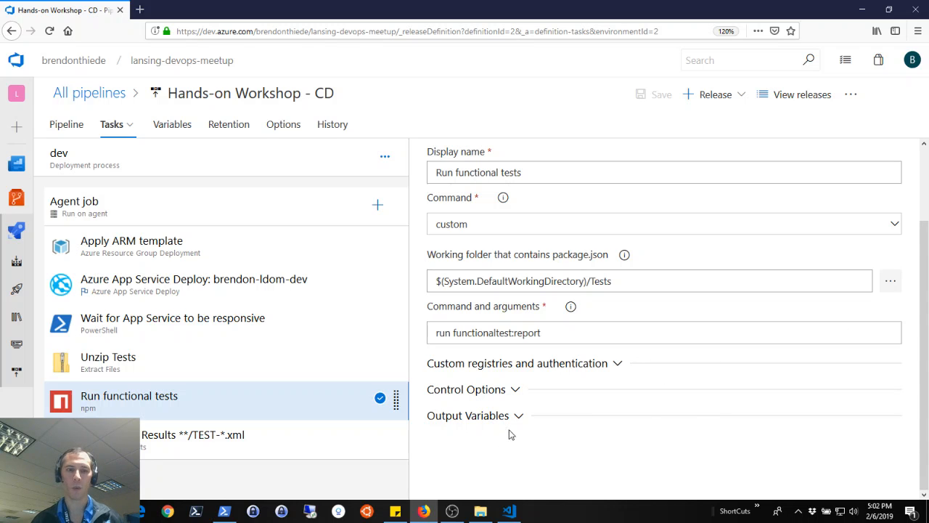
{"action": "left_click", "coordinate": [514, 390]}
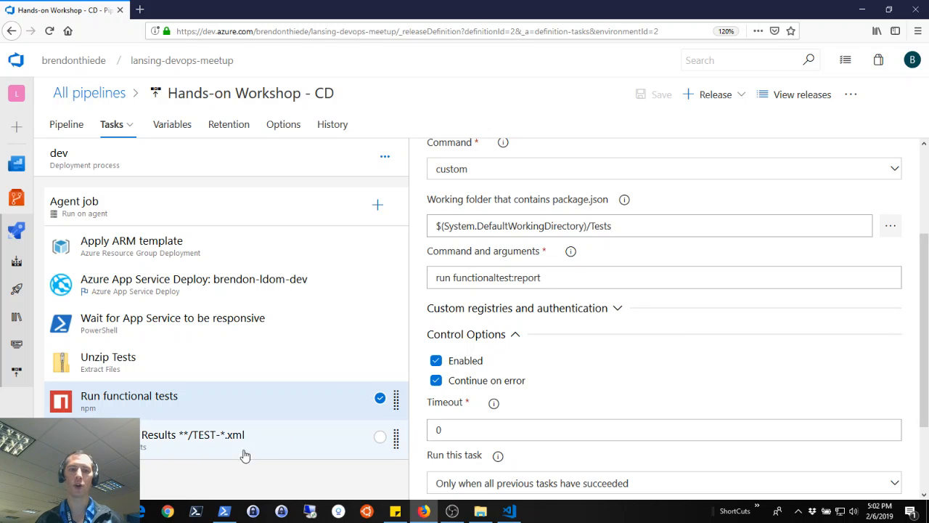
- Examine the Publish Test Results task's result format, file pattern, search folder, failure option and test run title
{"action": "left_click", "coordinate": [285, 445]}
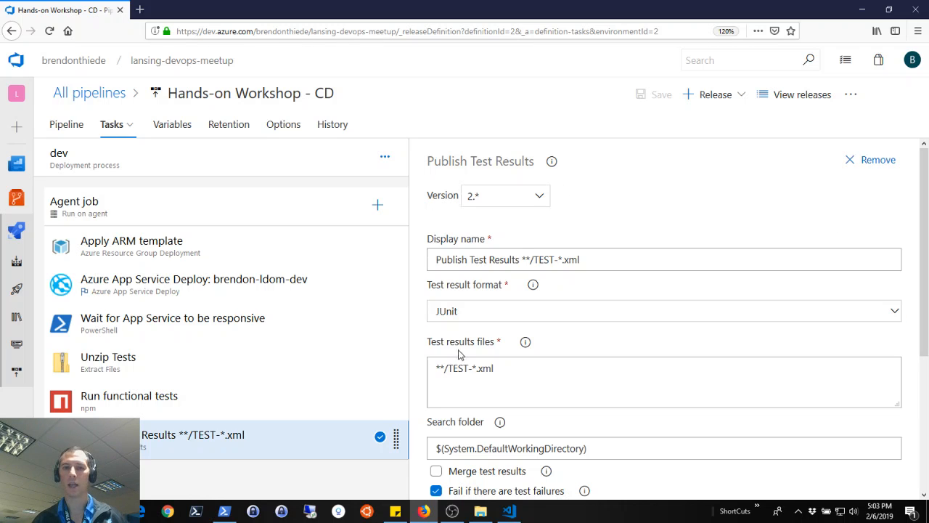
{"action": "scroll", "coordinate": [844, 323], "scroll_direction": "down", "scroll_amount": 2}
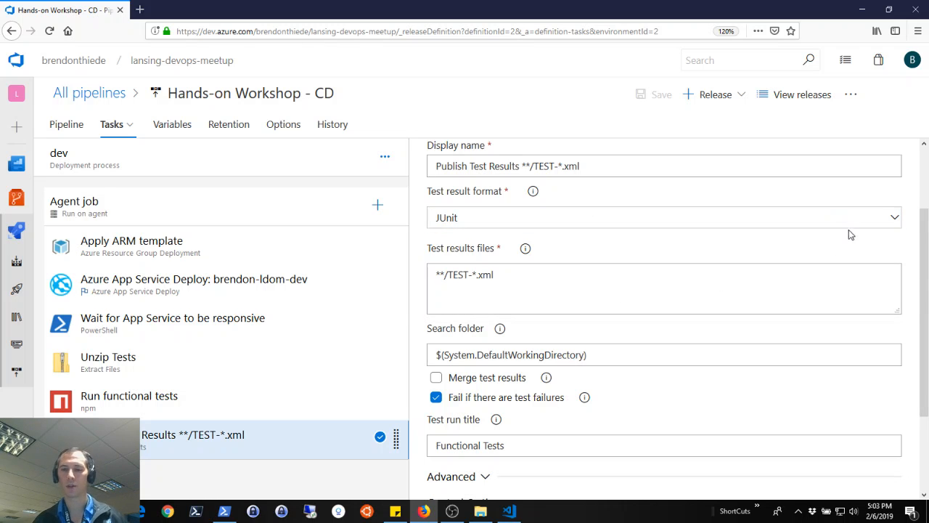
{"action": "left_click_drag", "start_coordinate": [927, 274], "coordinate": [927, 325]}
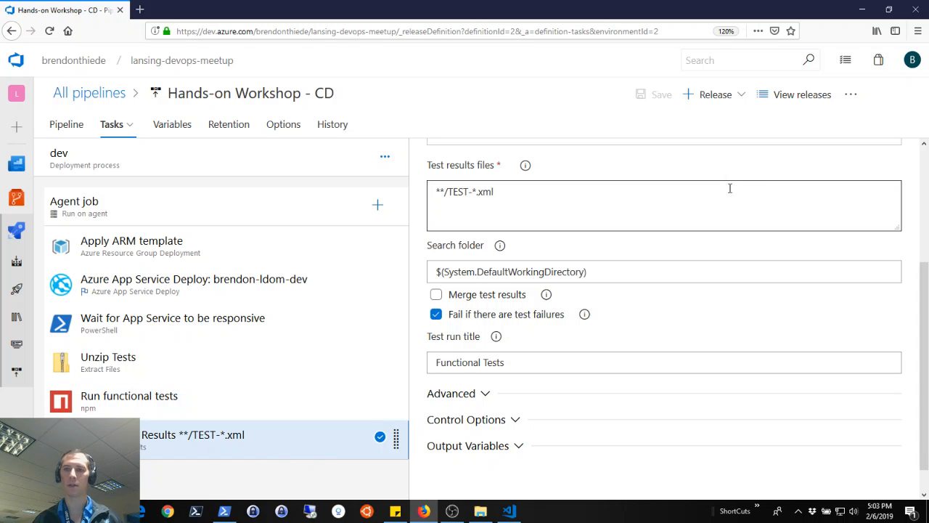
{"action": "left_click_drag", "start_coordinate": [917, 308], "coordinate": [928, 129]}
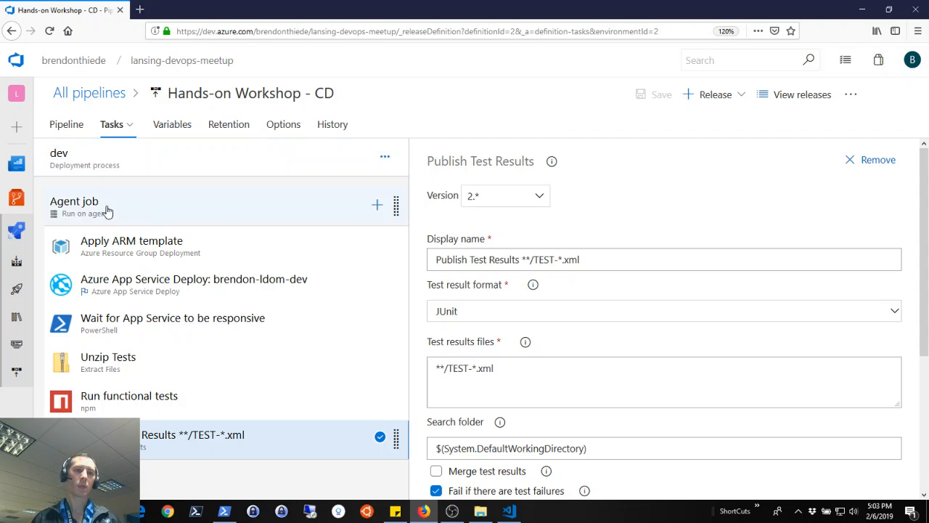
- View the prod stage's task list, and clone the dev stage in the pipeline diagram
{"action": "left_click", "coordinate": [120, 127]}
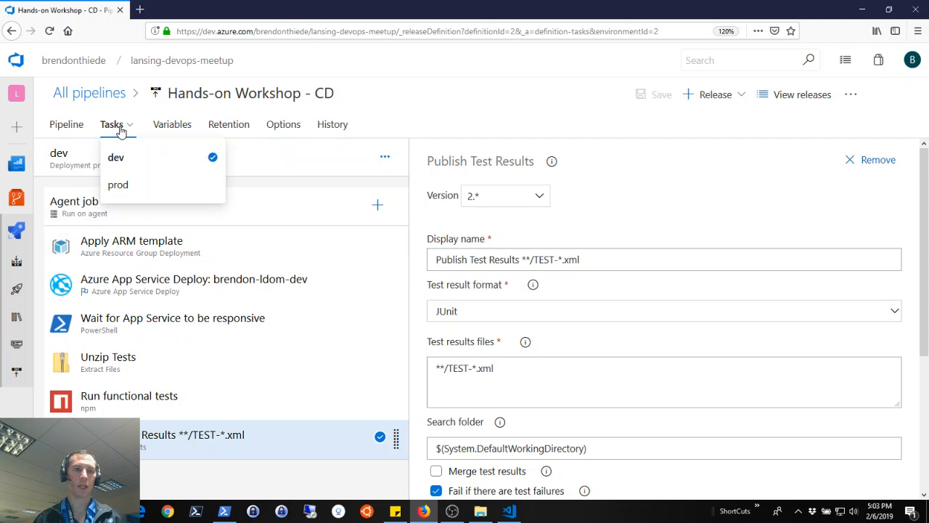
{"action": "left_click", "coordinate": [142, 188]}
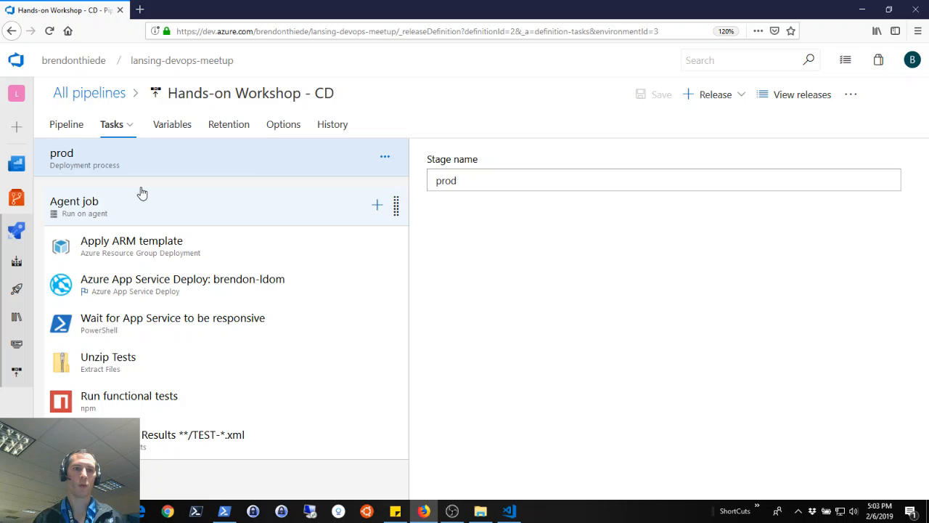
{"action": "left_click", "coordinate": [70, 128]}
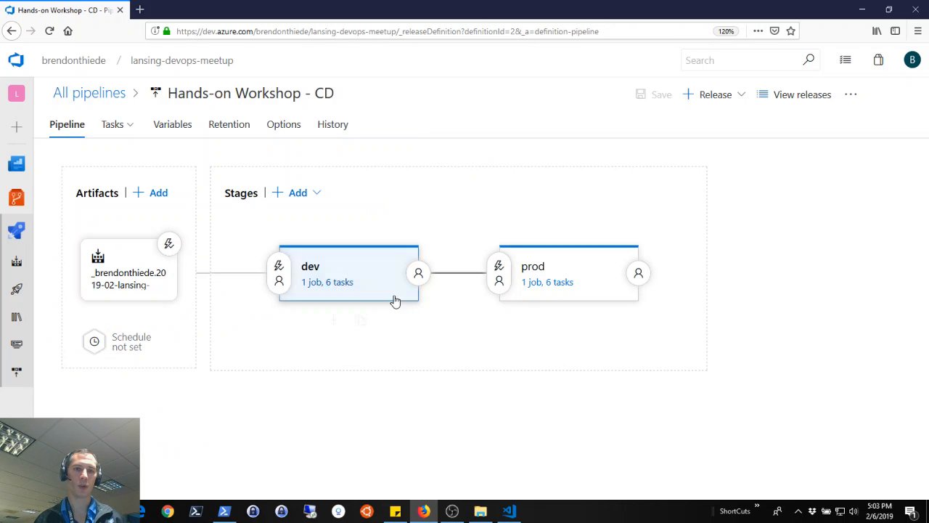
{"action": "mouse_move", "coordinate": [332, 311]}
{"action": "left_click", "coordinate": [372, 324]}
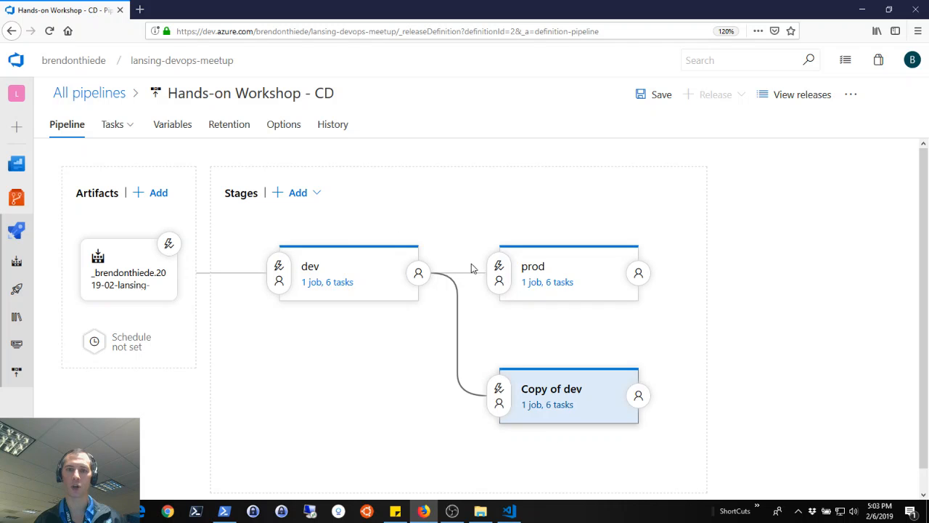
- In the Copy of dev stage's Apply ARM template task, remove "dev-" from the resource group name so that it ends in ldom-rg
{"action": "left_click", "coordinate": [554, 409]}
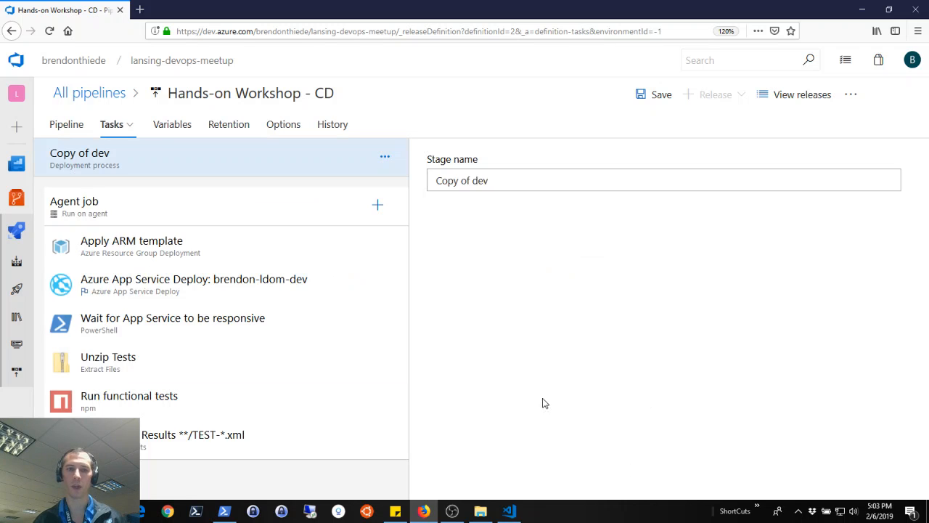
{"action": "left_click", "coordinate": [148, 247]}
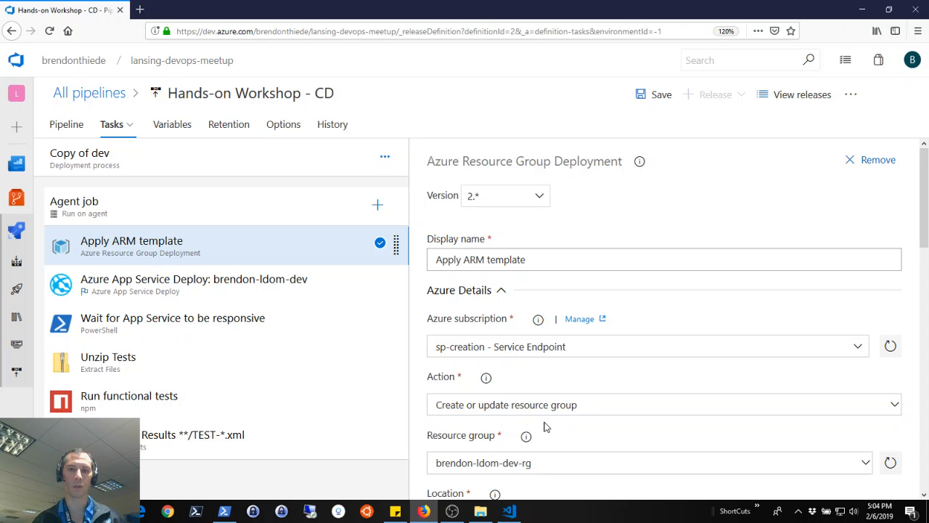
{"action": "left_click_drag", "start_coordinate": [925, 188], "coordinate": [925, 265]}
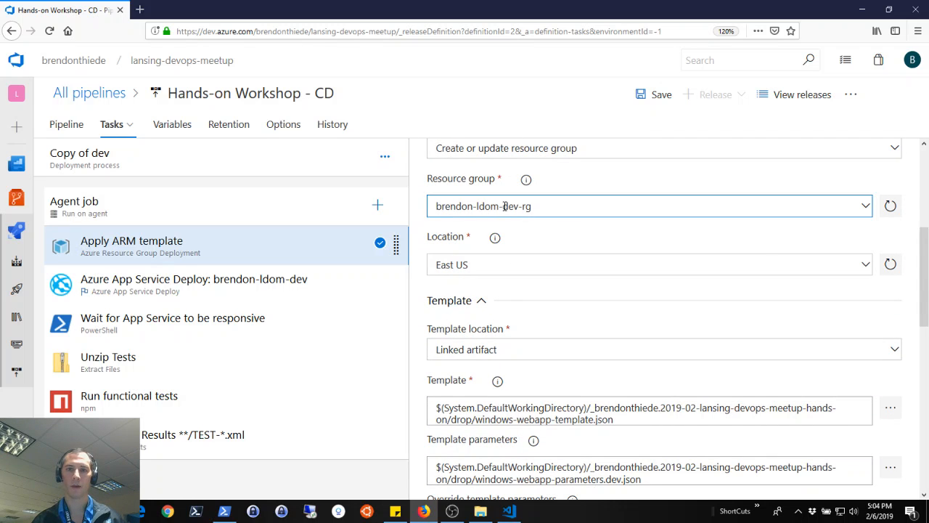
{"action": "left_click_drag", "start_coordinate": [504, 206], "coordinate": [523, 206]}
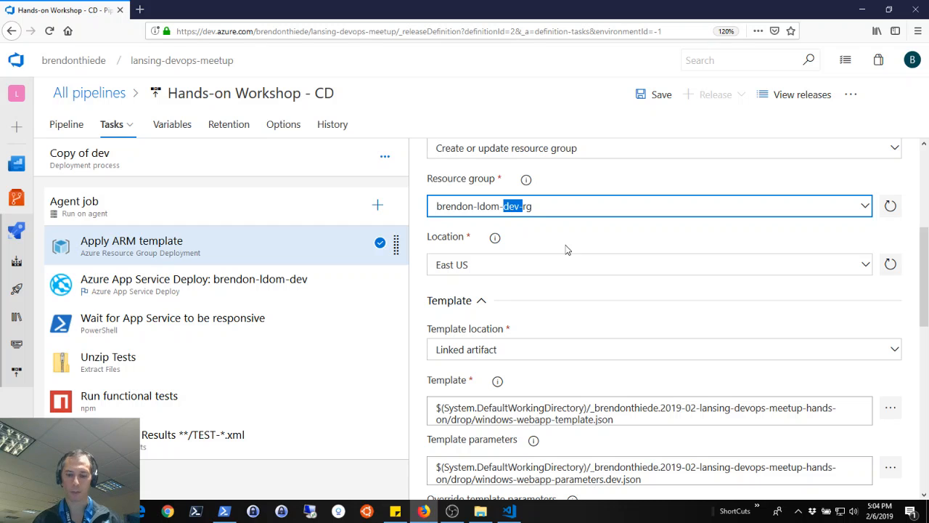
{"action": "key", "text": "BackSpace"}
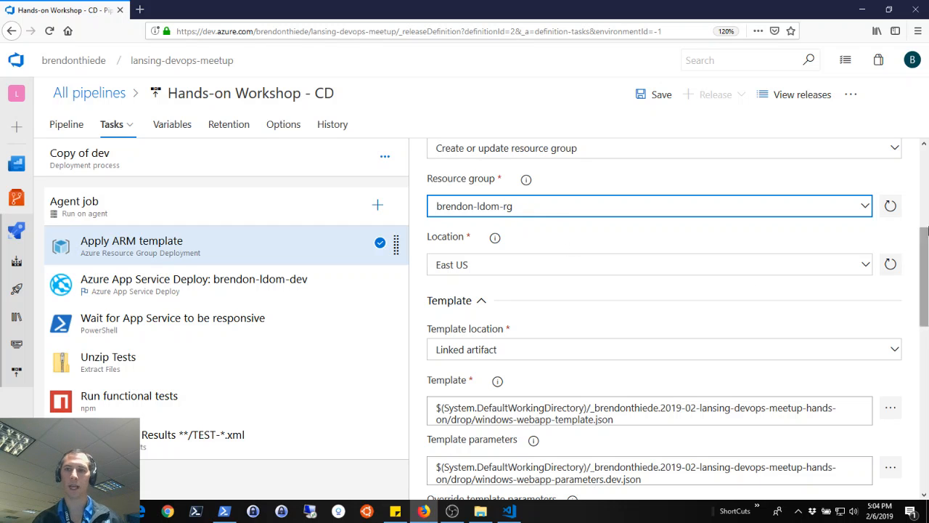
- Change the template parameters path of the Apply ARM template task to end in windows-webapp-parameters.prod.json
{"action": "scroll", "coordinate": [653, 291], "scroll_direction": "down", "scroll_amount": 4}
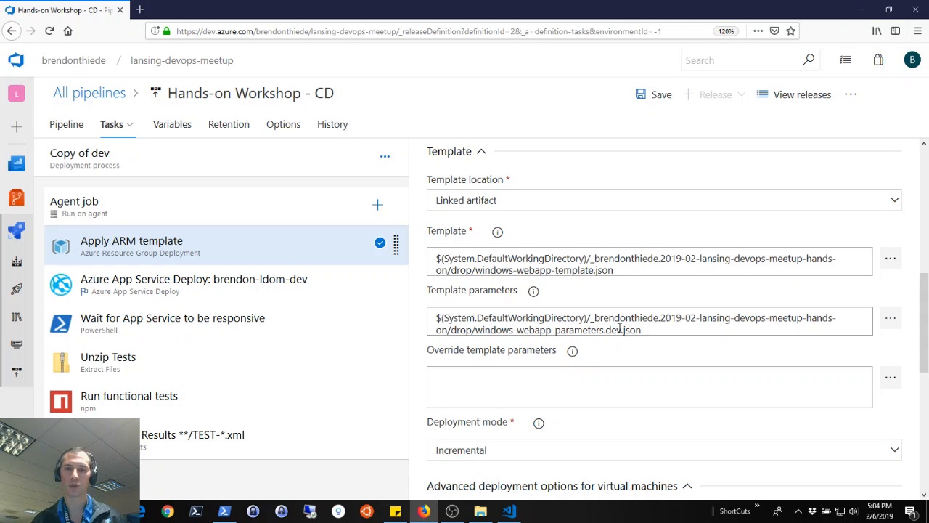
{"action": "left_click_drag", "start_coordinate": [606, 330], "coordinate": [612, 330]}
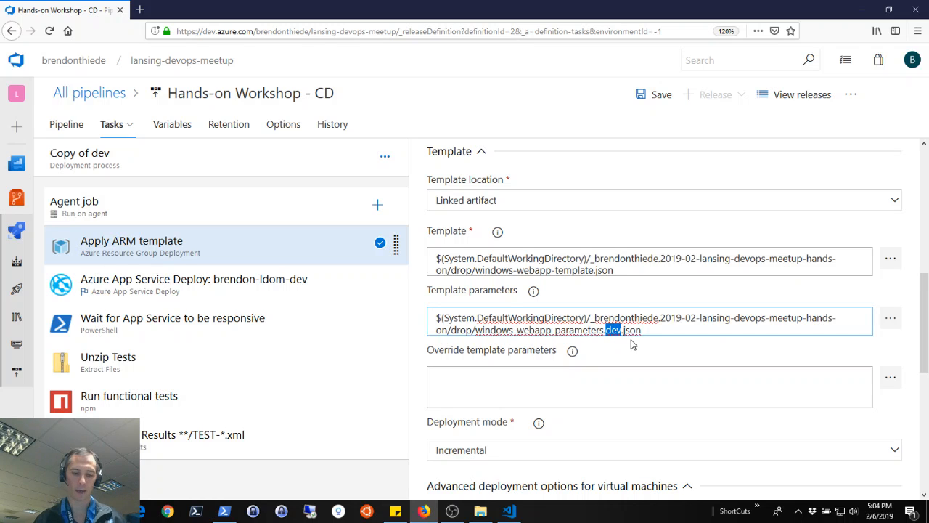
{"action": "type", "text": "prod"}
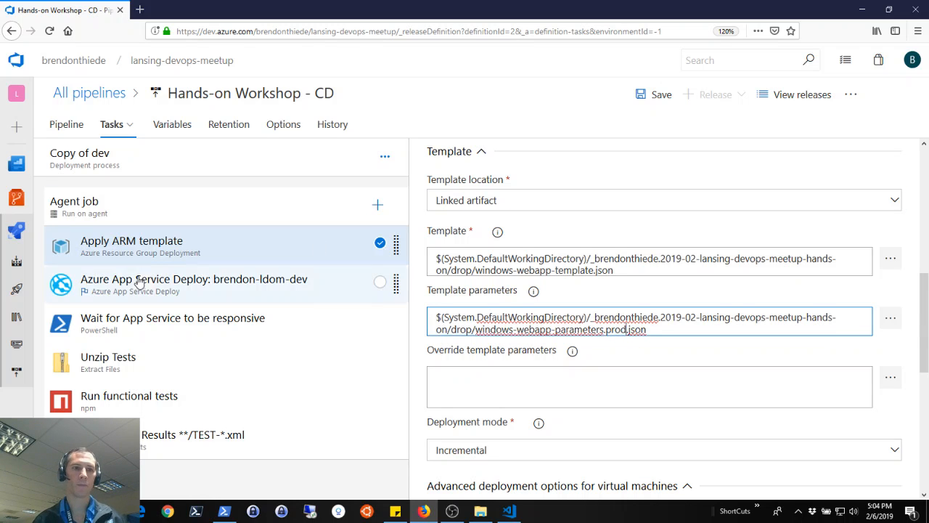
- Remove the "-dev" suffix from the App Service name in the copied stage's Azure App Service Deploy task
{"action": "left_click", "coordinate": [143, 279]}
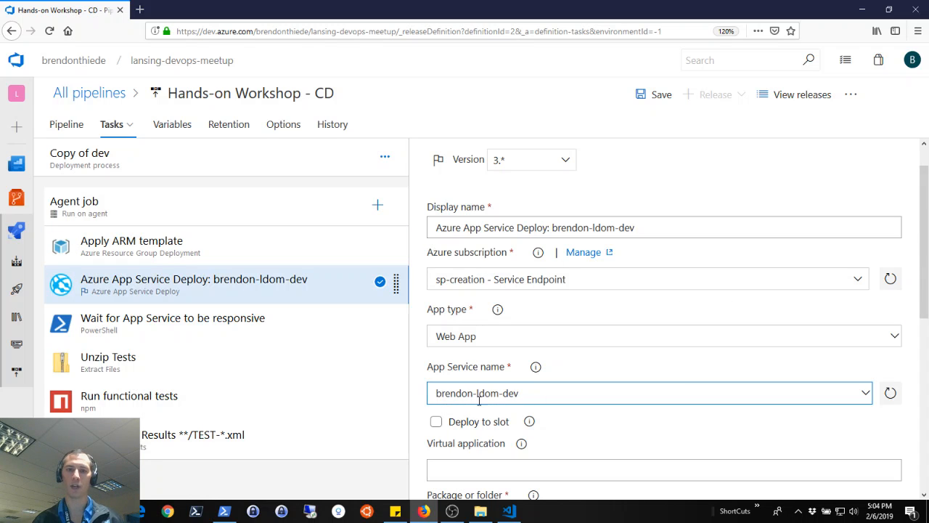
{"action": "left_click_drag", "start_coordinate": [501, 393], "coordinate": [585, 396]}
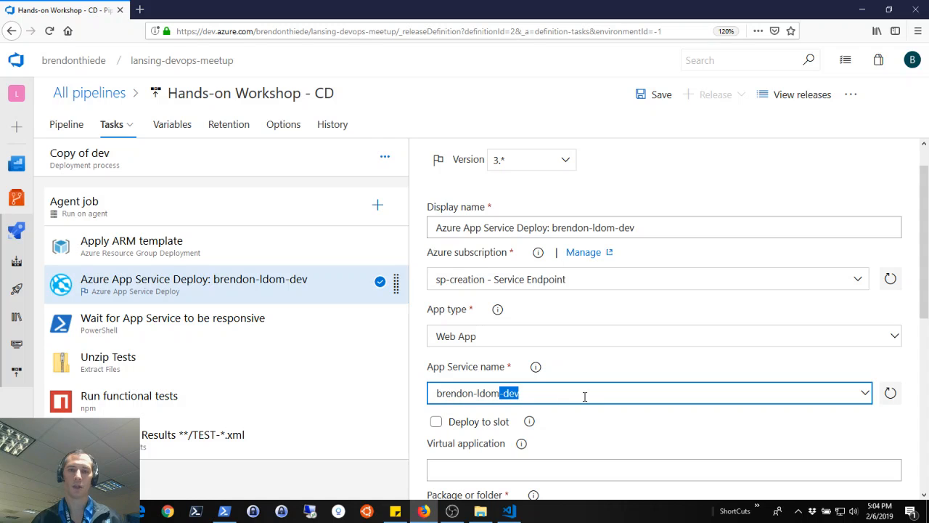
{"action": "key", "text": "BackSpace"}
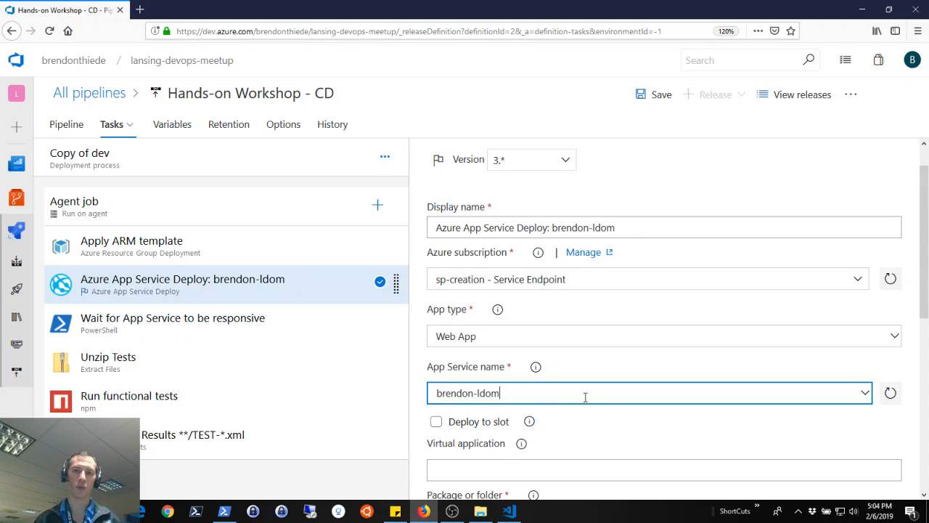
{"action": "left_click", "coordinate": [620, 362]}
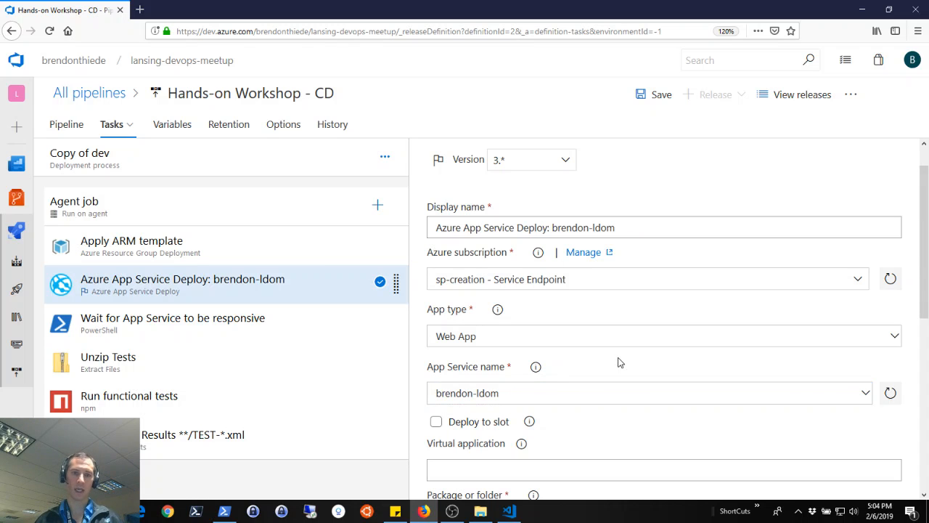
- Delete the Copy of dev stage from the release pipeline
{"action": "left_click", "coordinate": [131, 126]}
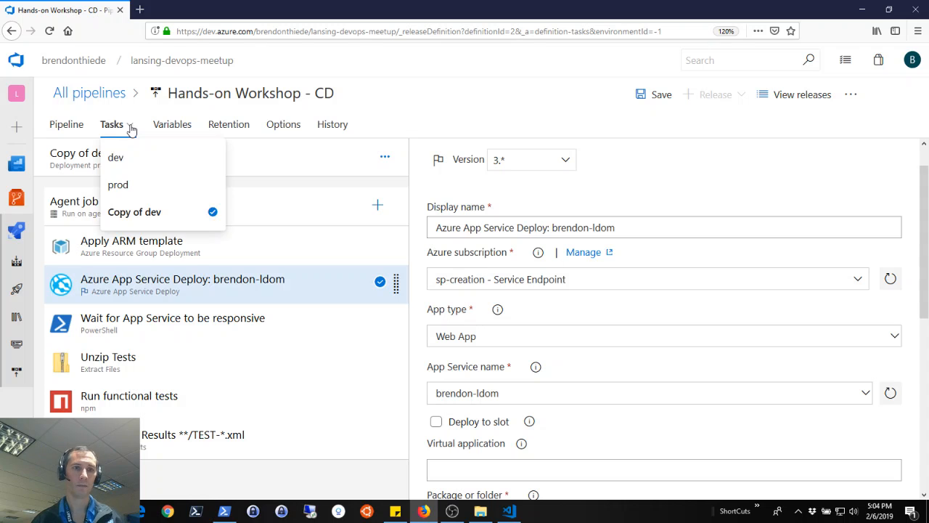
{"action": "left_click", "coordinate": [72, 123]}
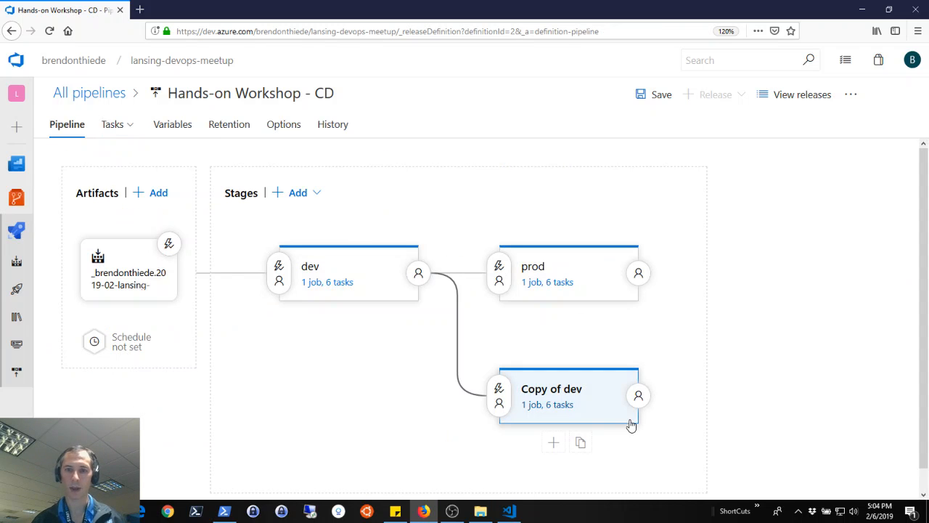
{"action": "left_click", "coordinate": [561, 390]}
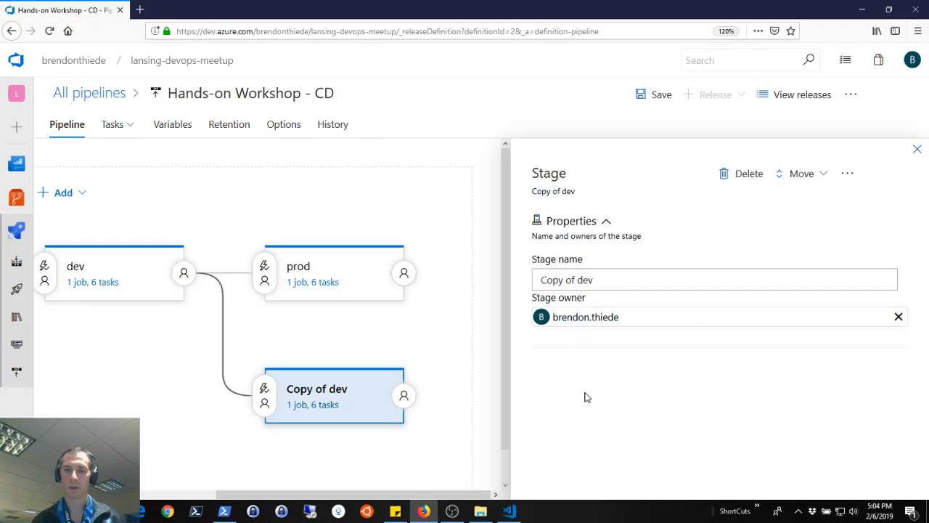
{"action": "left_click", "coordinate": [744, 173]}
{"action": "left_click", "coordinate": [521, 312]}
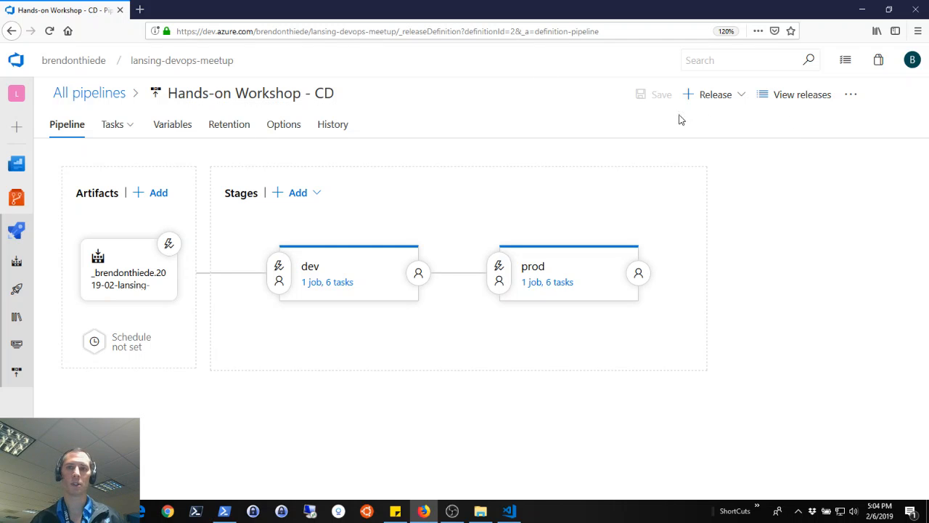
- Create a new release of the pipeline using artifact version 20190206.1
{"action": "left_click", "coordinate": [724, 102]}
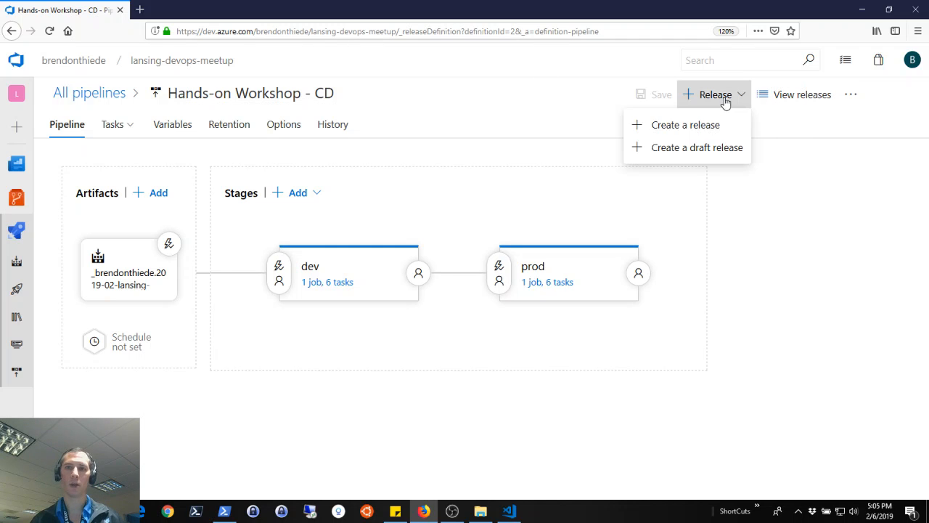
{"action": "left_click", "coordinate": [685, 127]}
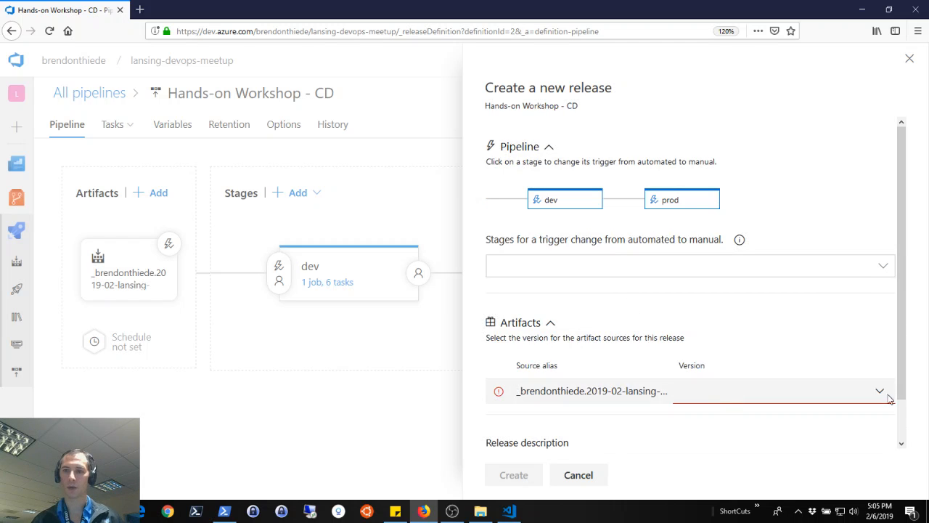
{"action": "left_click", "coordinate": [881, 392]}
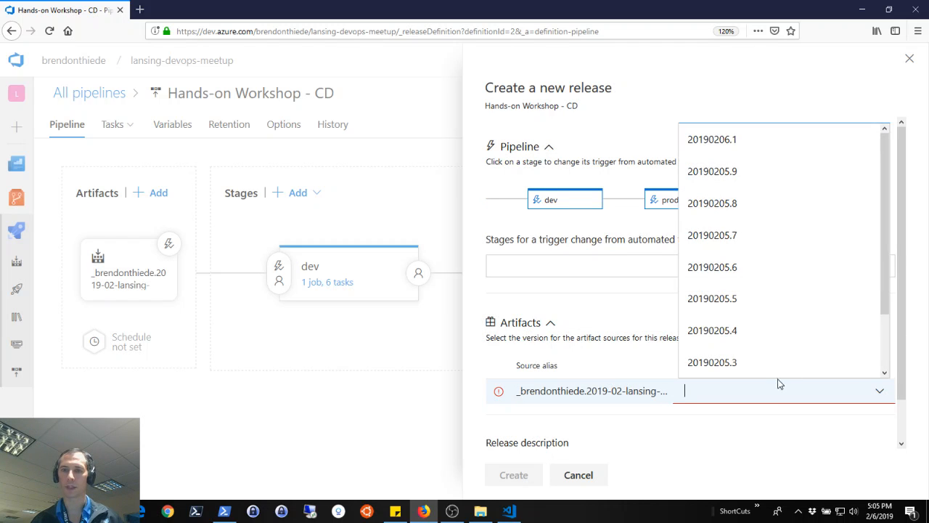
{"action": "left_click", "coordinate": [754, 141]}
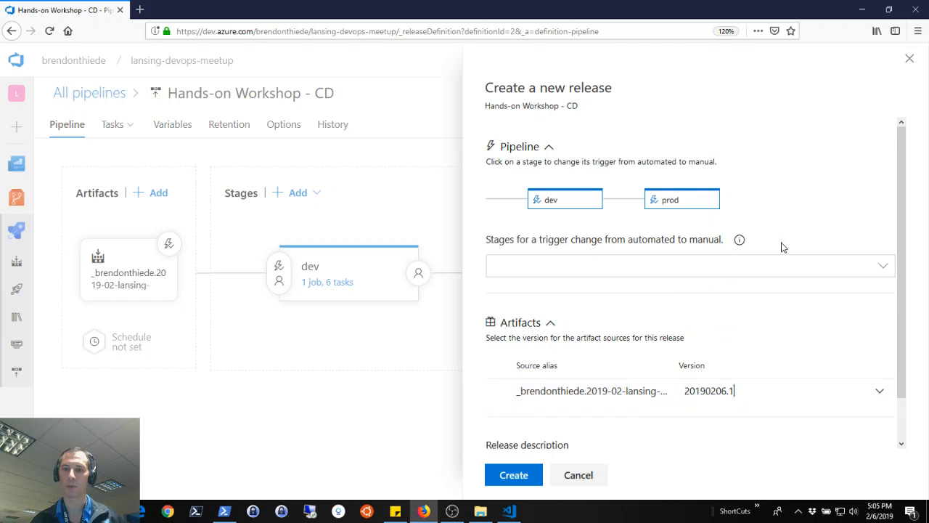
{"action": "scroll", "coordinate": [654, 435], "scroll_direction": "down", "scroll_amount": 1}
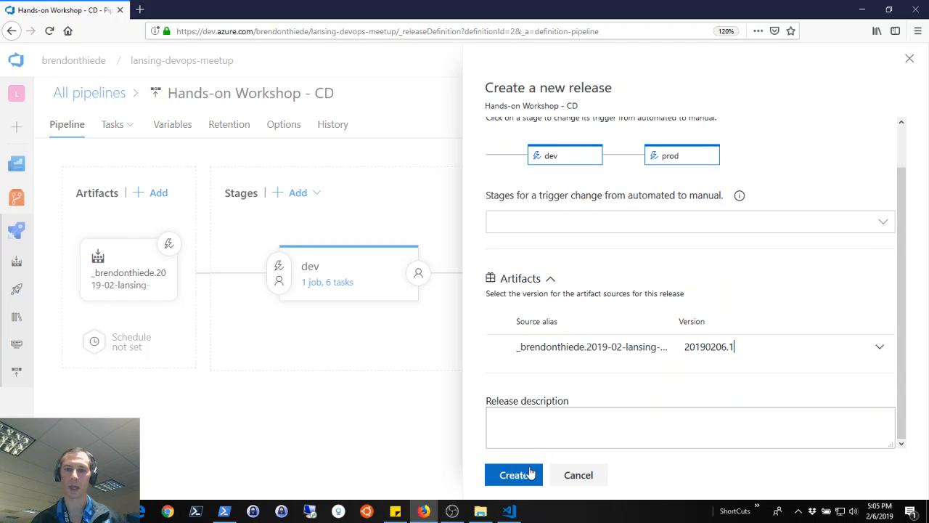
{"action": "left_click", "coordinate": [879, 352]}
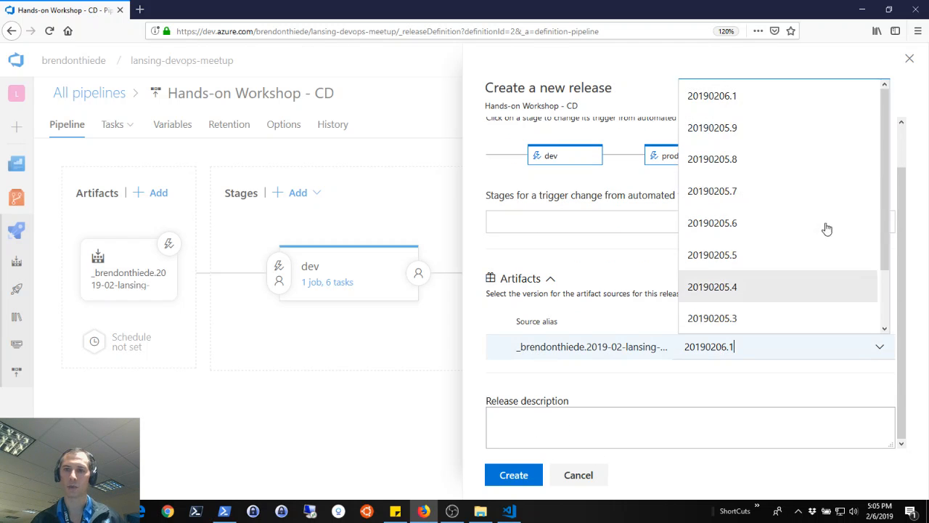
{"action": "left_click", "coordinate": [751, 102]}
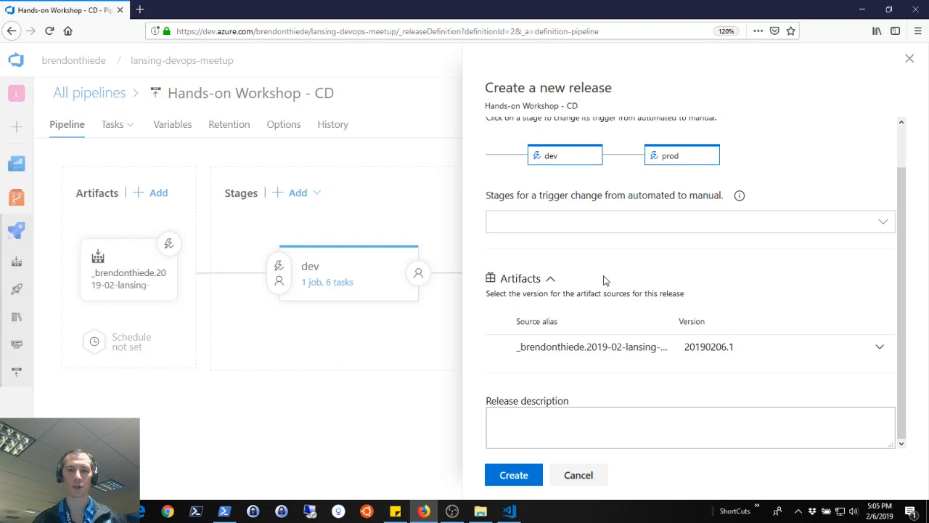
{"action": "left_click", "coordinate": [523, 477]}
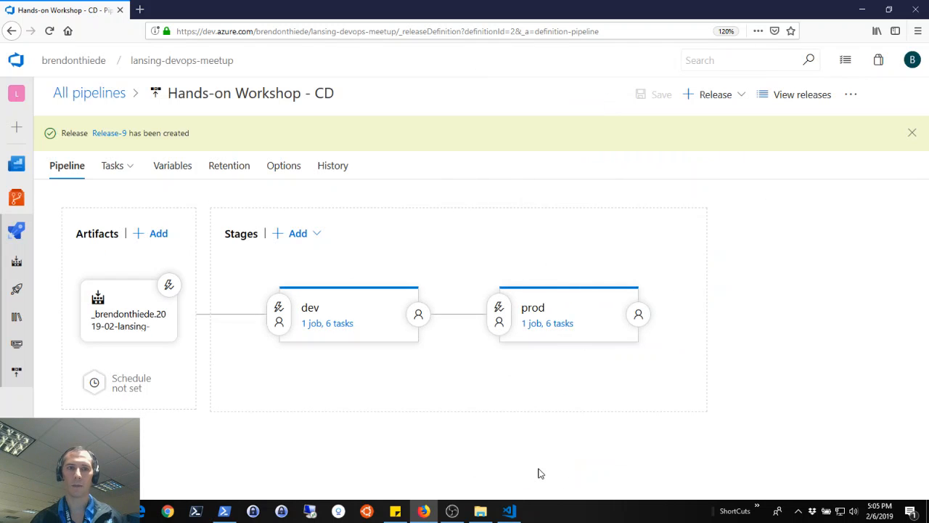
- Open the newly created release and view the dev stage's agent job logs
{"action": "left_click", "coordinate": [109, 135]}
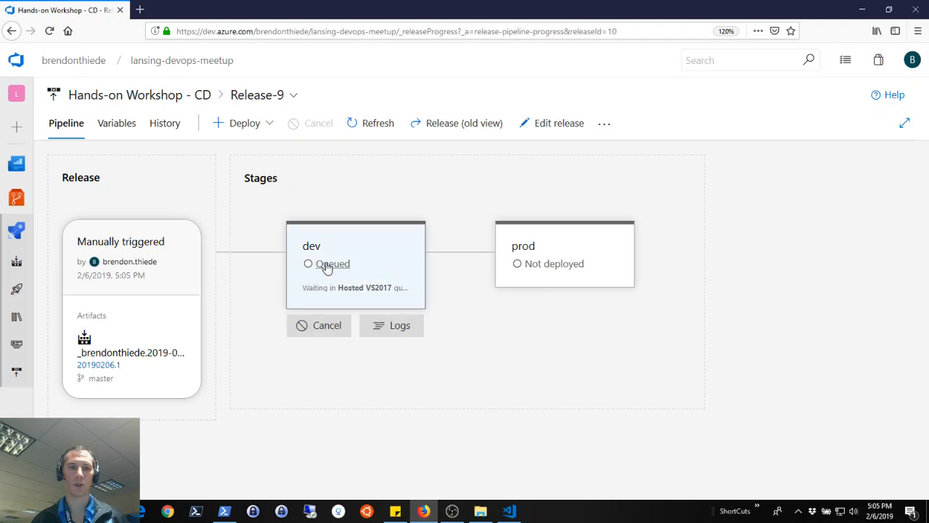
{"action": "left_click", "coordinate": [330, 265]}
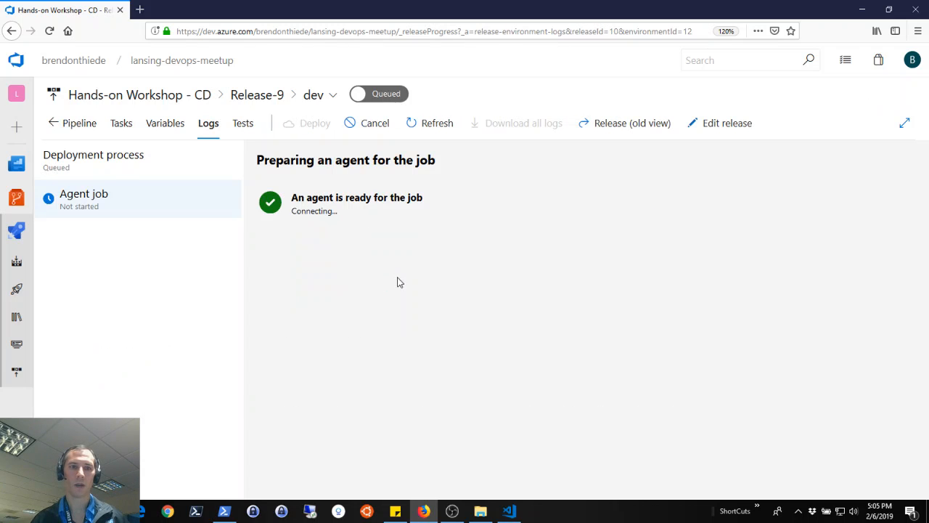
{"action": "left_click", "coordinate": [177, 205]}
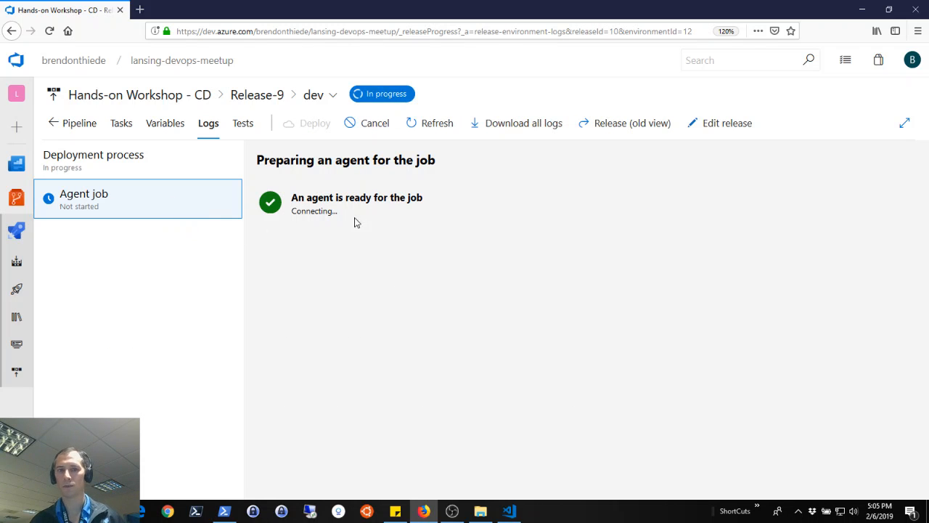